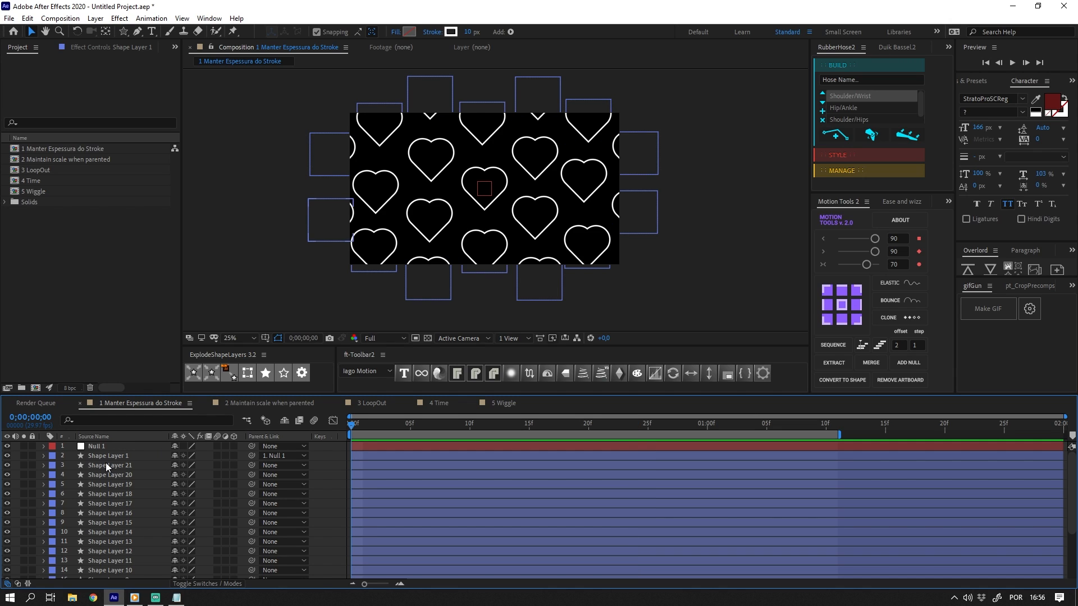
# Reveal the Scale property of Null 1 and enlarge it to 317% so its parented heart grows.
pyautogui.click(100, 444)
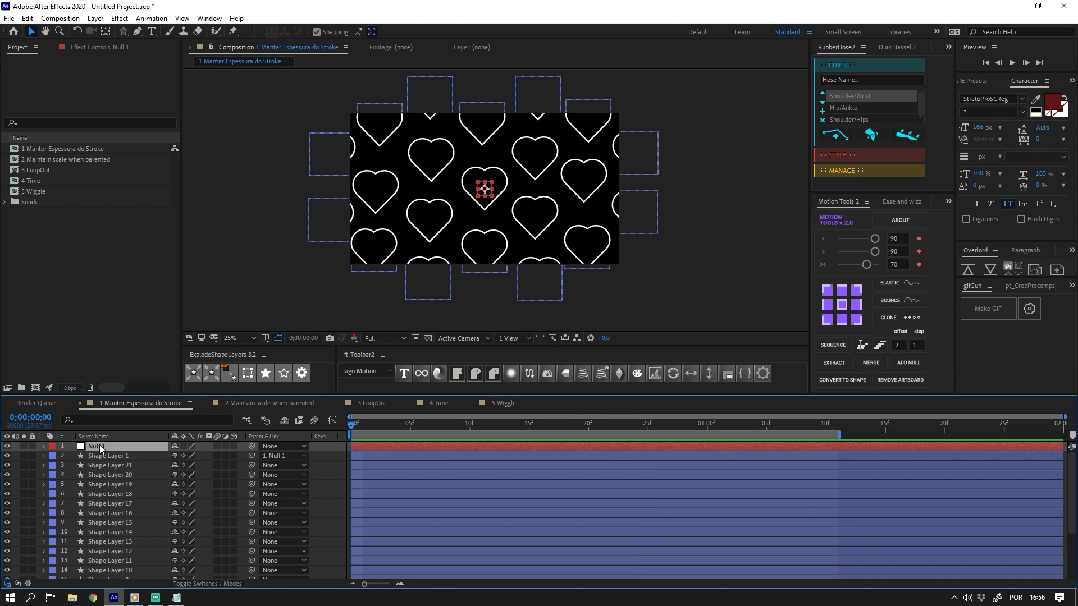
pyautogui.press('s')
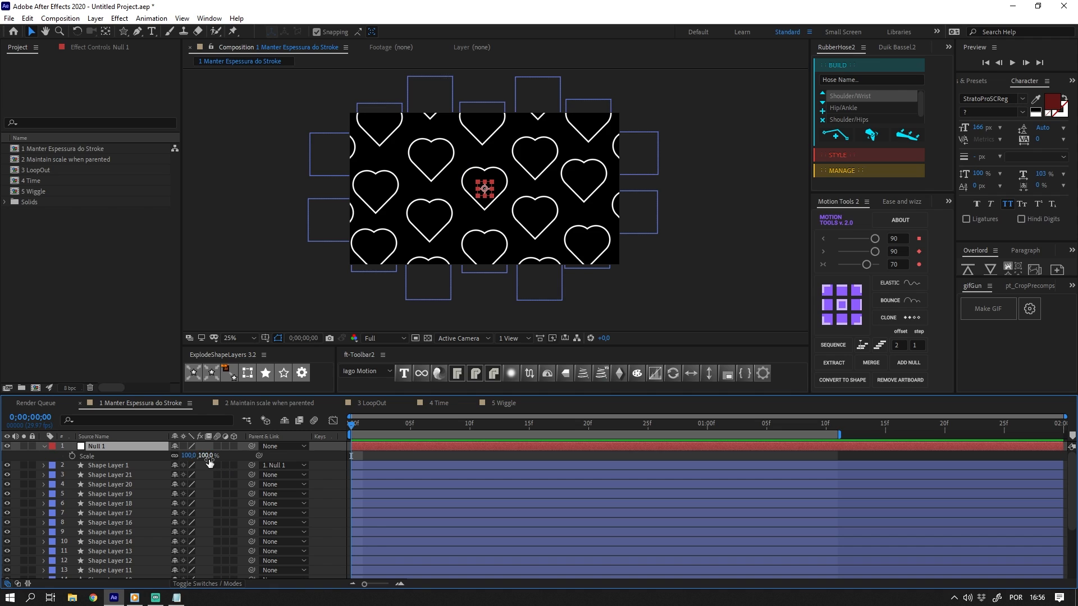
pyautogui.moveTo(208, 461); pyautogui.dragTo(315, 440)
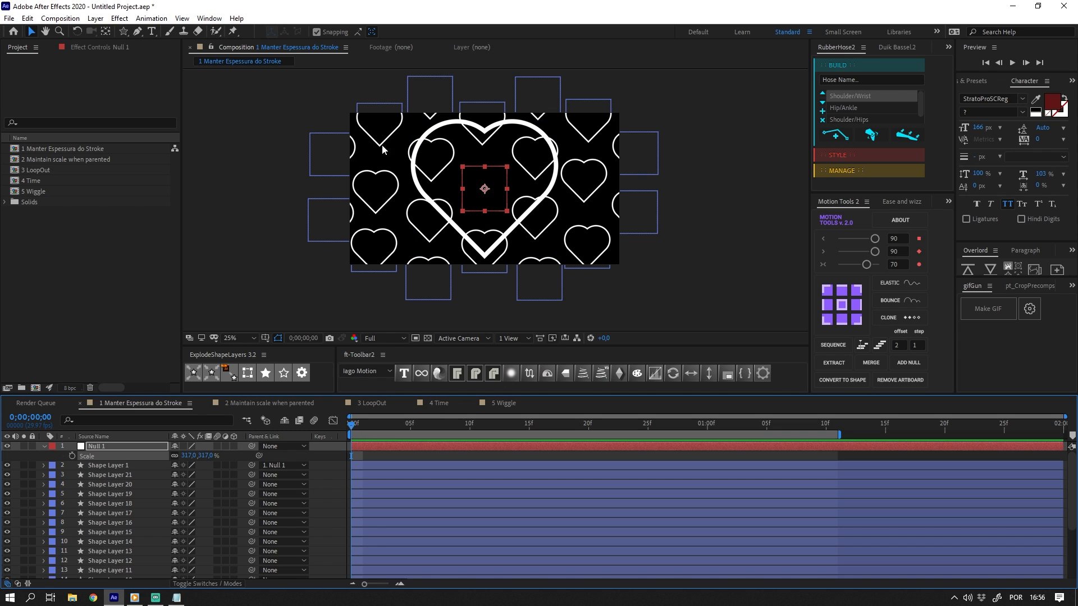
# Examine the enlarged heart's stroke thickness up close against the surrounding hearts.
pyautogui.press('.')
pyautogui.press('.')
pyautogui.press('.')
pyautogui.press('.')
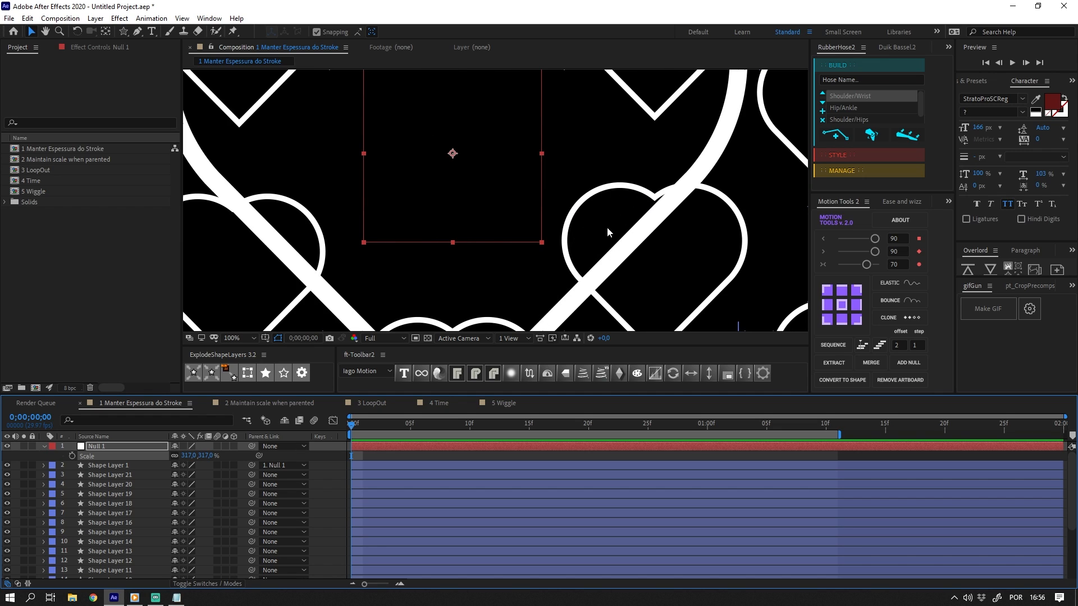
pyautogui.press(',')
pyautogui.press(',')
pyautogui.press(',')
pyautogui.press(',')
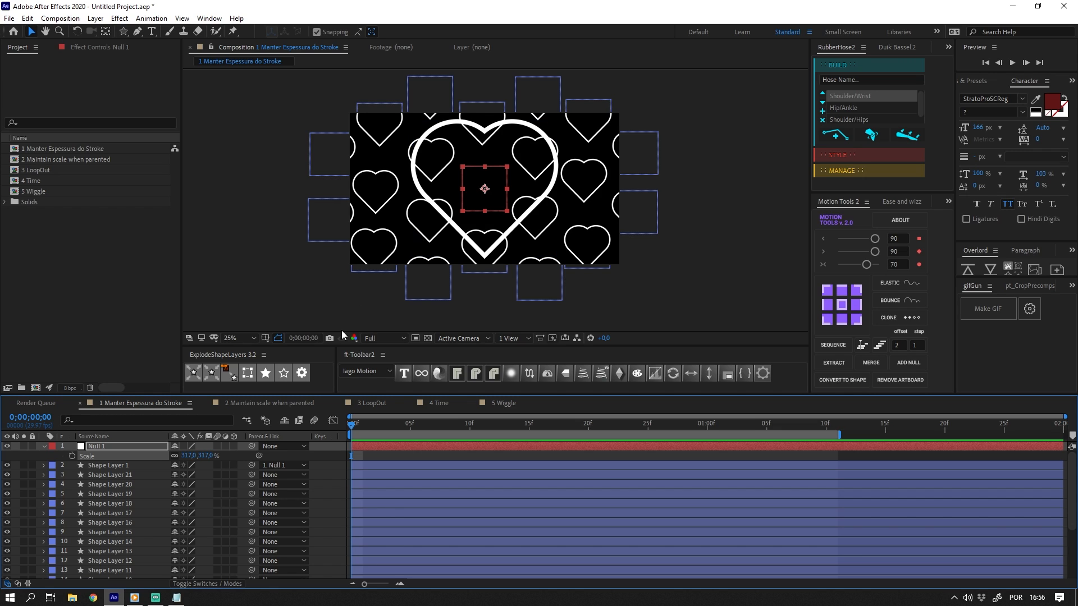
# Copy the "Maintain stroke width" expression from the Notepad notes and return to After Effects.
pyautogui.click(184, 590)
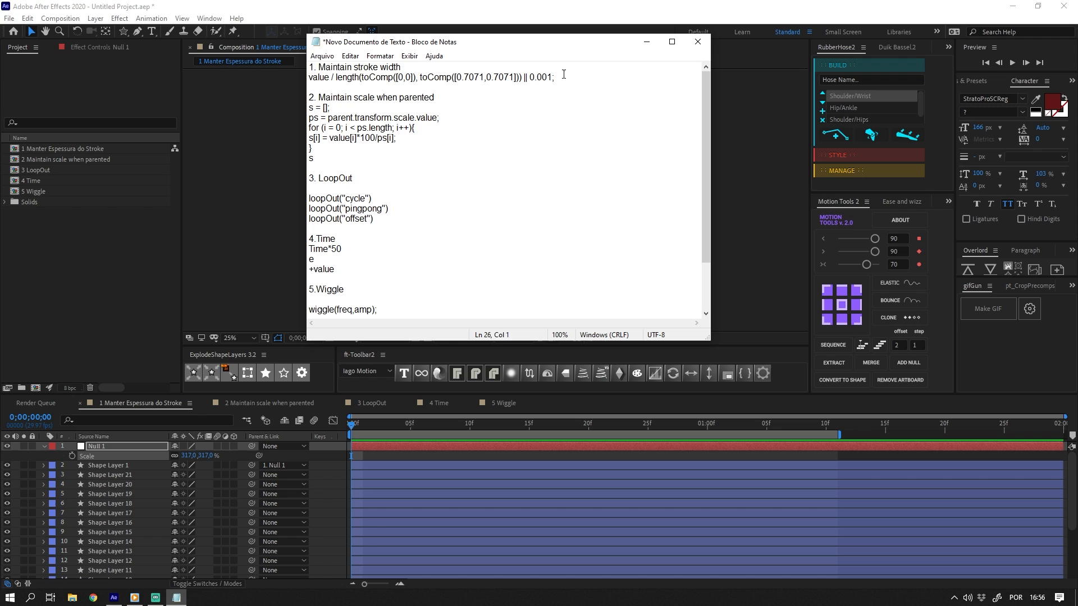
pyautogui.moveTo(564, 76); pyautogui.dragTo(308, 79)
pyautogui.hotkey('ctrl', 'c')
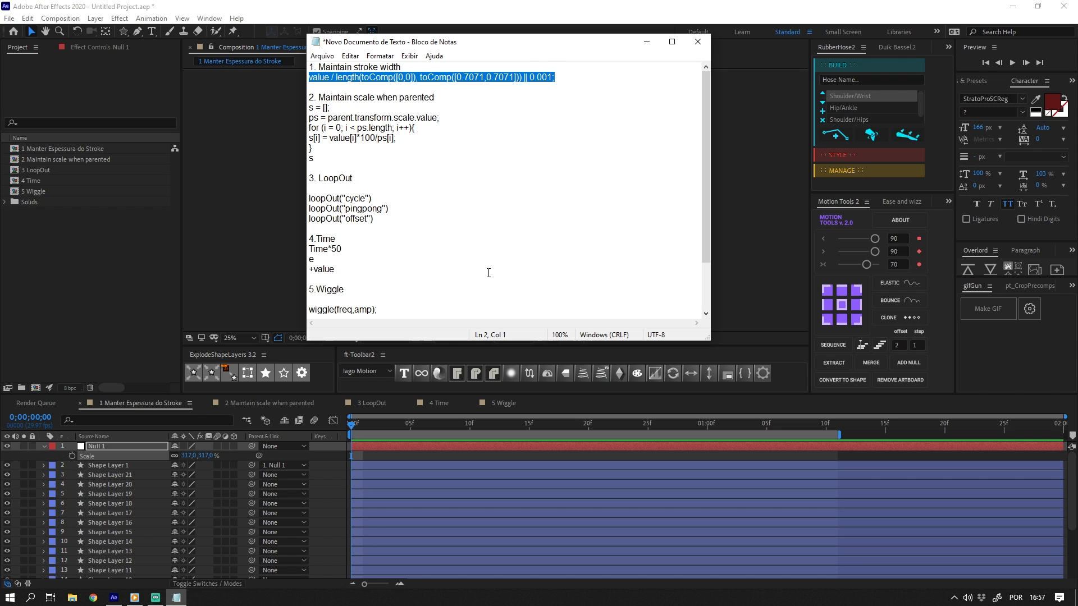
pyautogui.click(222, 453)
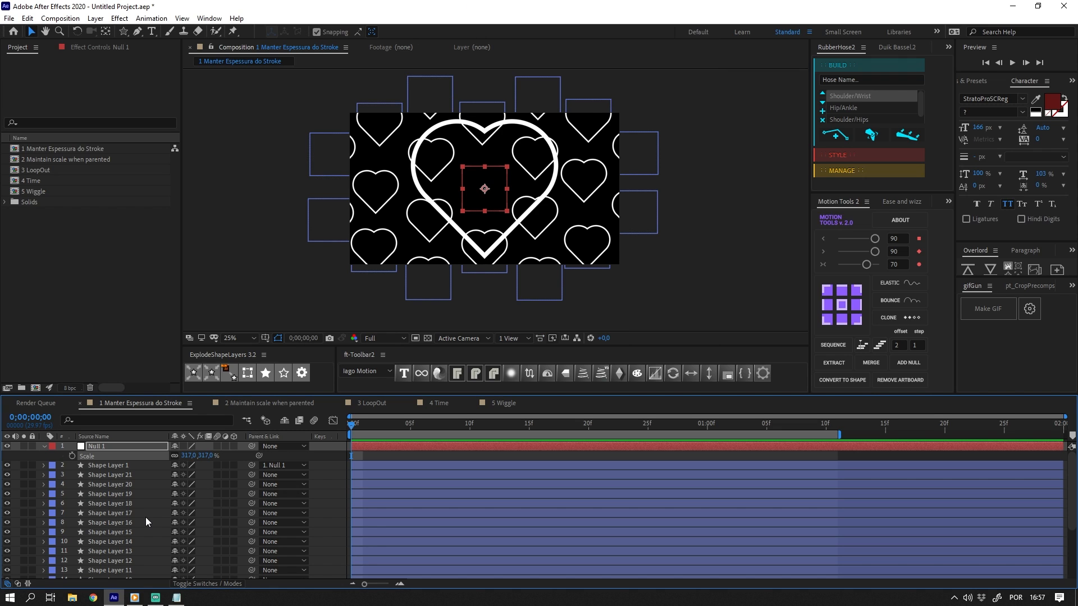
# Add the copied expression value / length(toComp([0,0]), toComp([0.7071,0.7071])) || 0.001; to Shape Layer 1's Stroke Width.
pyautogui.click(113, 465)
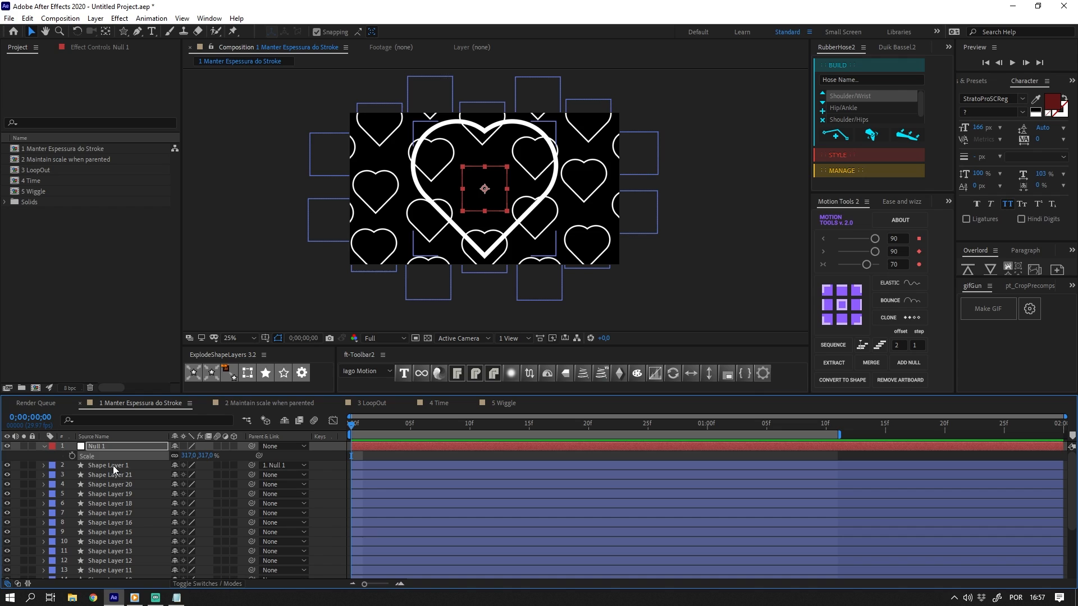
pyautogui.click(44, 465)
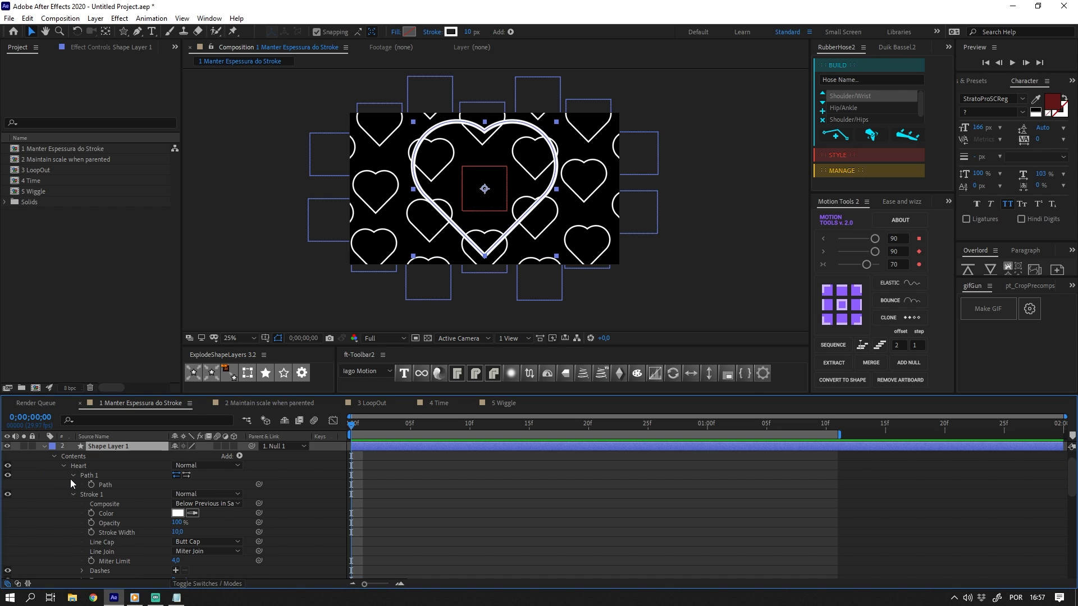
pyautogui.scroll(-1, 70, 479)
pyautogui.click(104, 504)
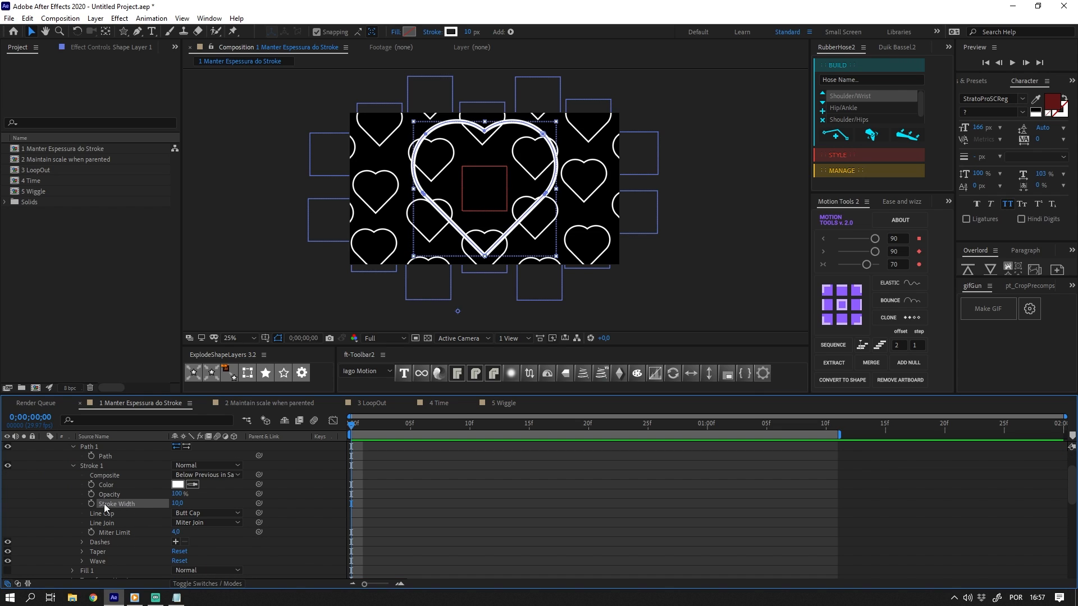
pyautogui.keyDown('alt'); pyautogui.click(91, 504); pyautogui.keyUp('alt')
pyautogui.hotkey('ctrl', 'v')
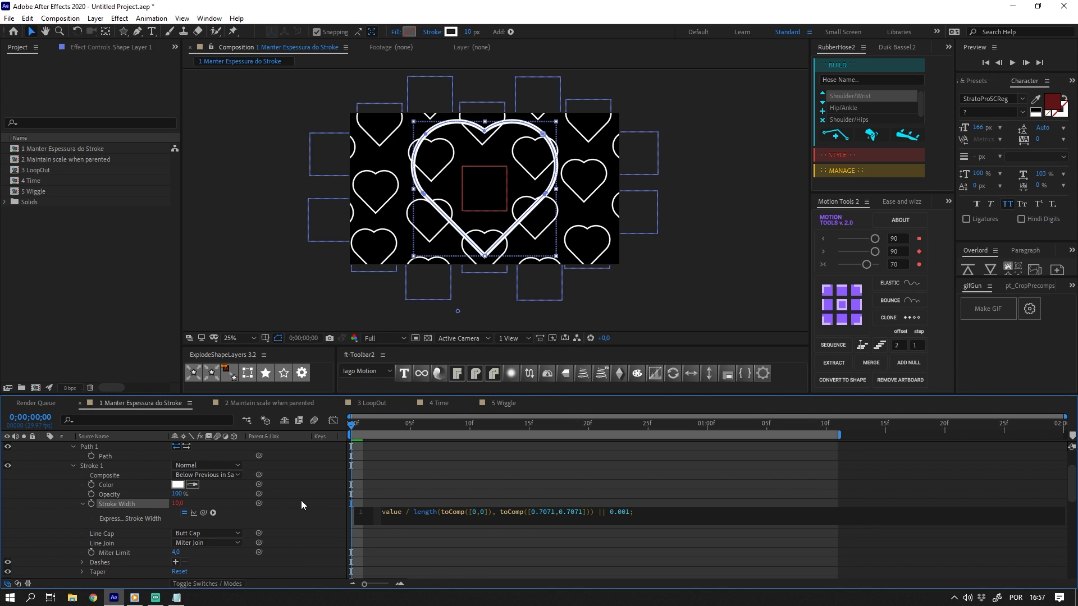
pyautogui.click(301, 500)
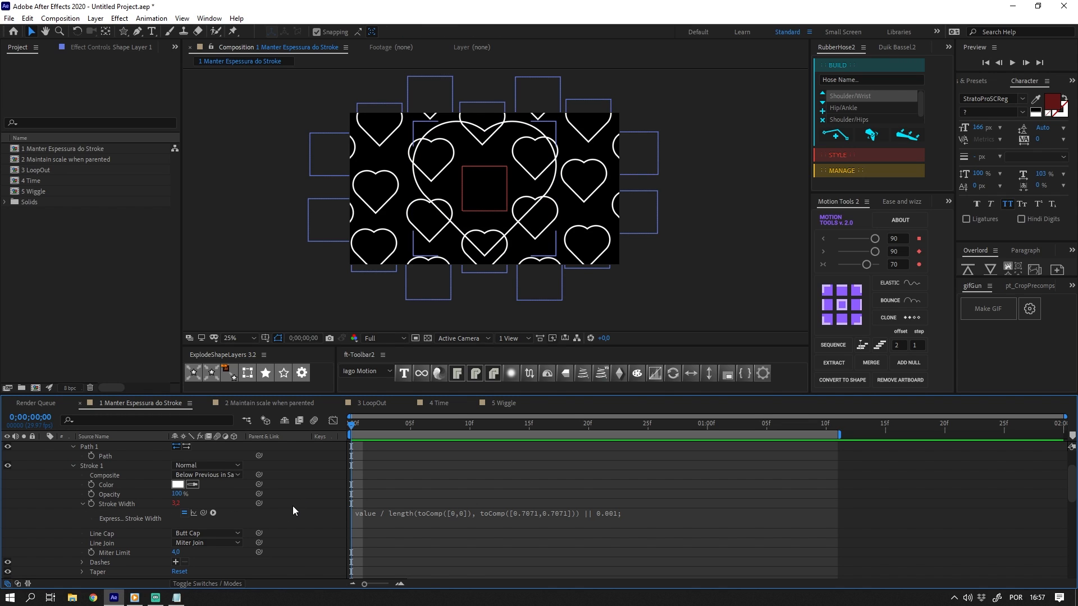
# Compare the large heart's stroke with the other hearts up close and check Shape Layer 1's stroke width.
pyautogui.scroll(2, 542, 198)
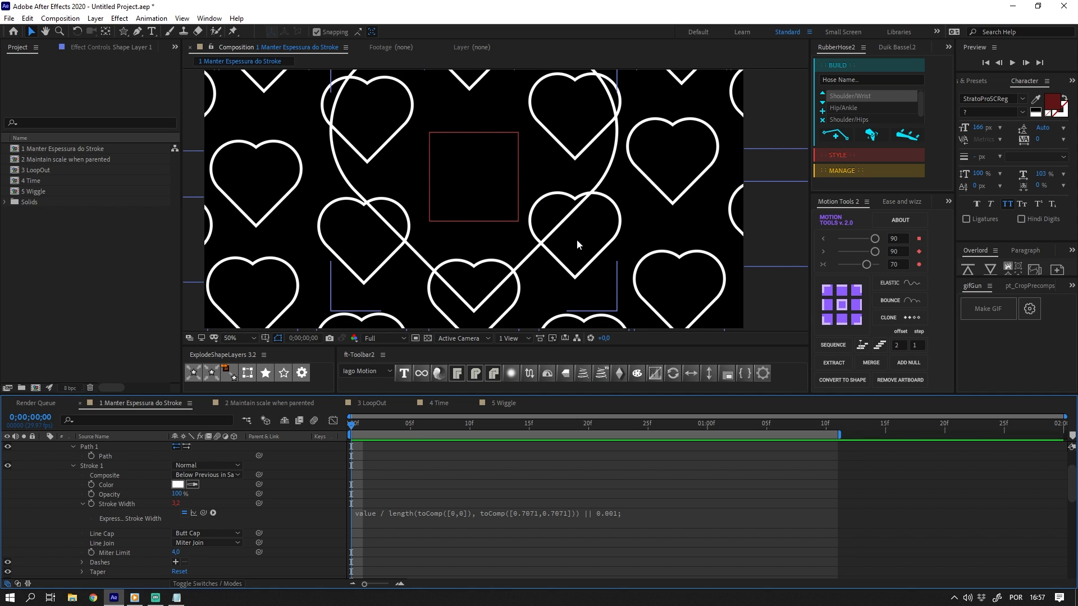
pyautogui.scroll(2, 576, 239)
pyautogui.scroll(-2, 618, 244)
pyautogui.scroll(-2, 613, 243)
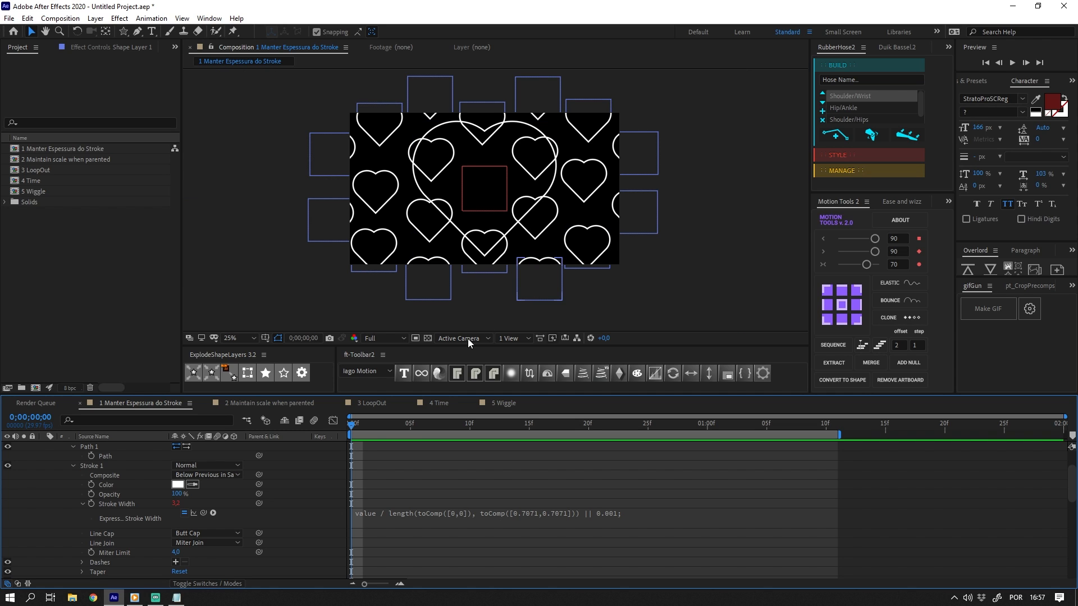
pyautogui.scroll(2, 322, 494)
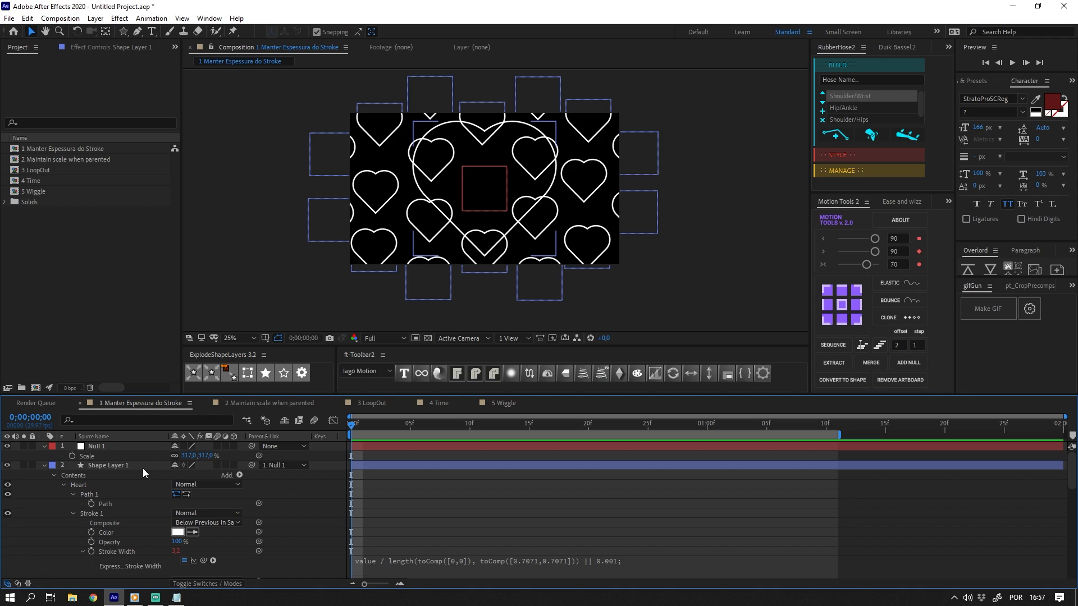
pyautogui.click(158, 466)
pyautogui.scroll(-2, 335, 480)
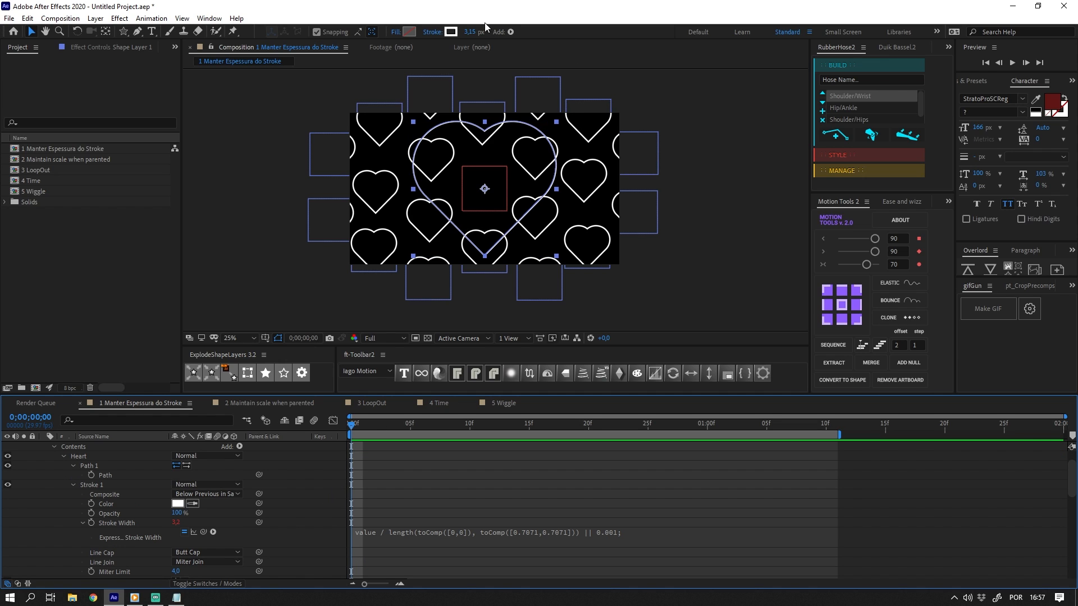
# Reduce the scale of Null 1 to 145%.
pyautogui.scroll(2, 131, 452)
pyautogui.click(132, 448)
pyautogui.moveTo(207, 457); pyautogui.dragTo(128, 486)
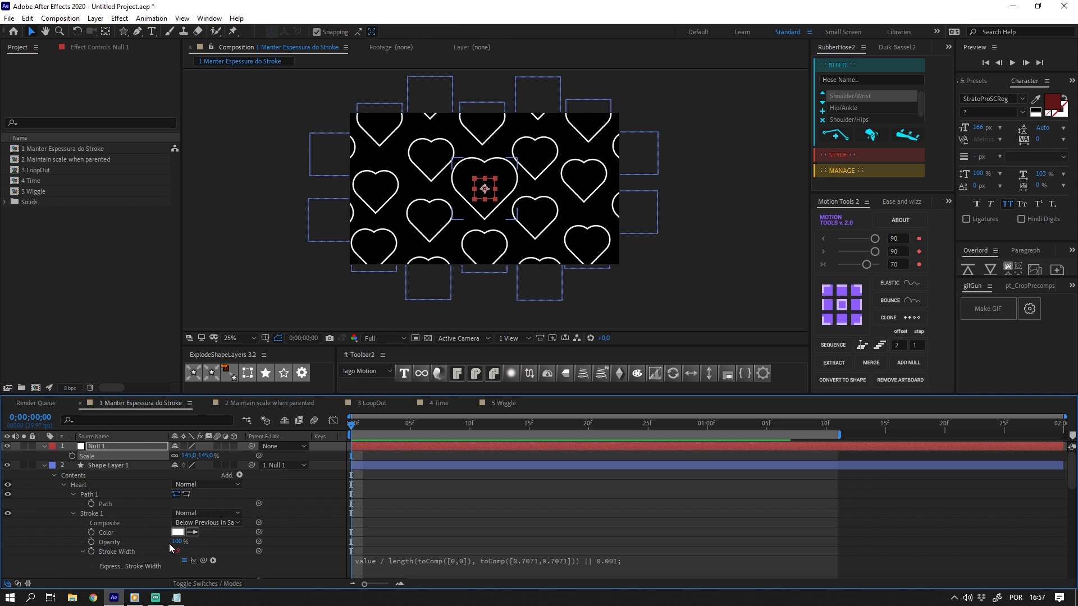
# Open the "2 Maintain scale when parented" composition, preview its animation with Null 1's keyframed properties revealed, and return to the first frame.
pyautogui.click(267, 402)
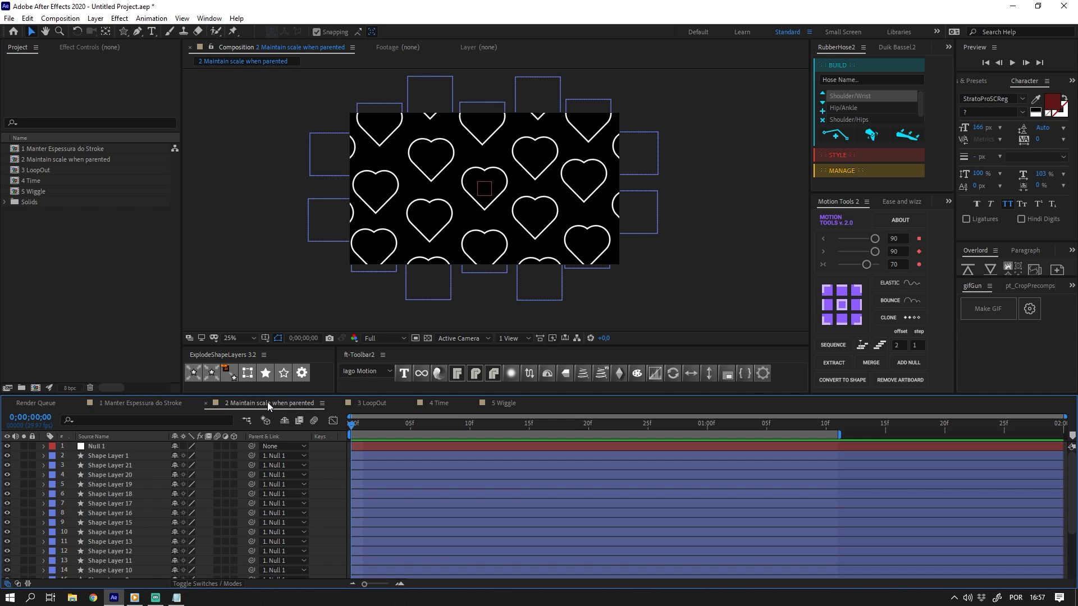
pyautogui.press('space')
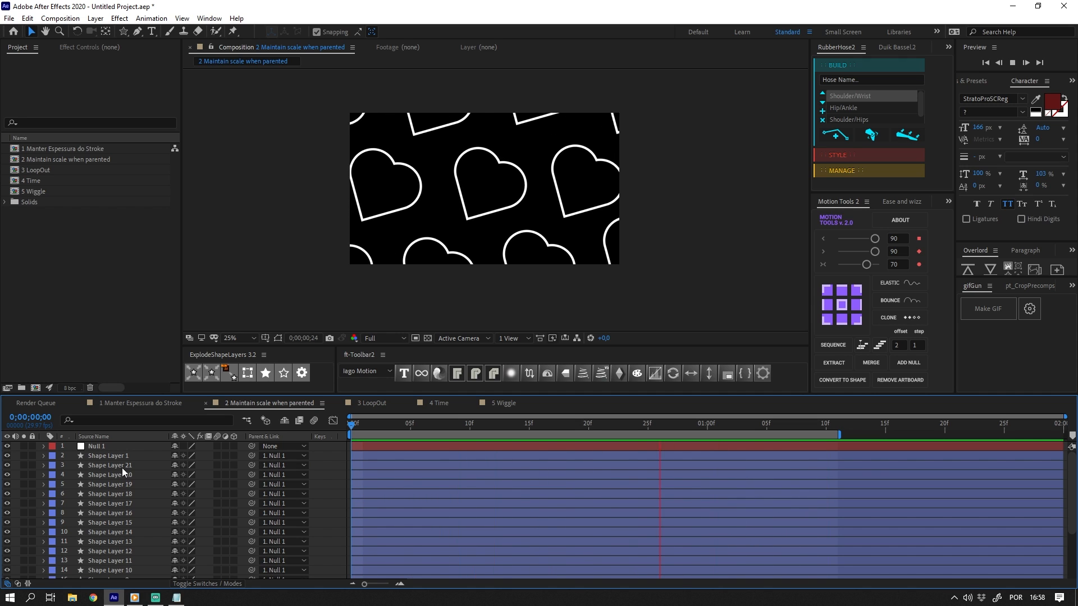
pyautogui.click(119, 446)
pyautogui.press('u')
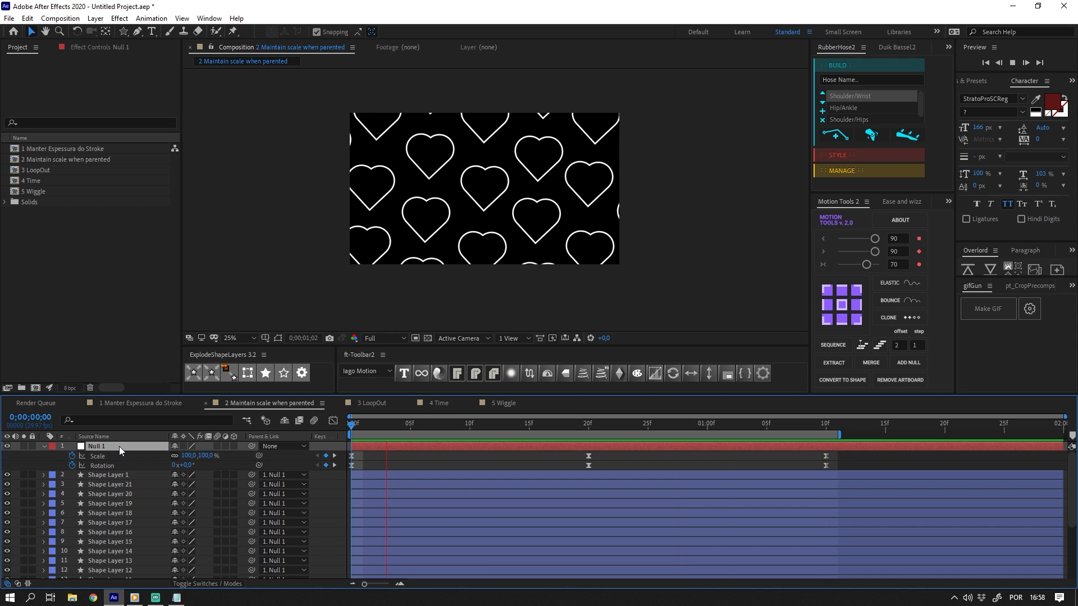
pyautogui.click(510, 456)
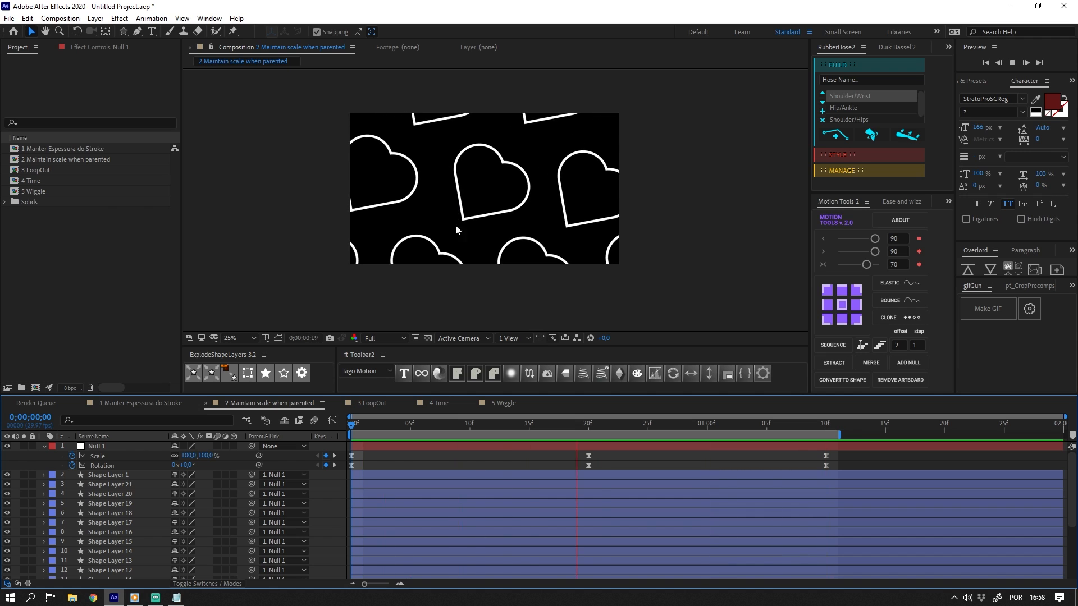
pyautogui.moveTo(359, 425); pyautogui.dragTo(329, 447)
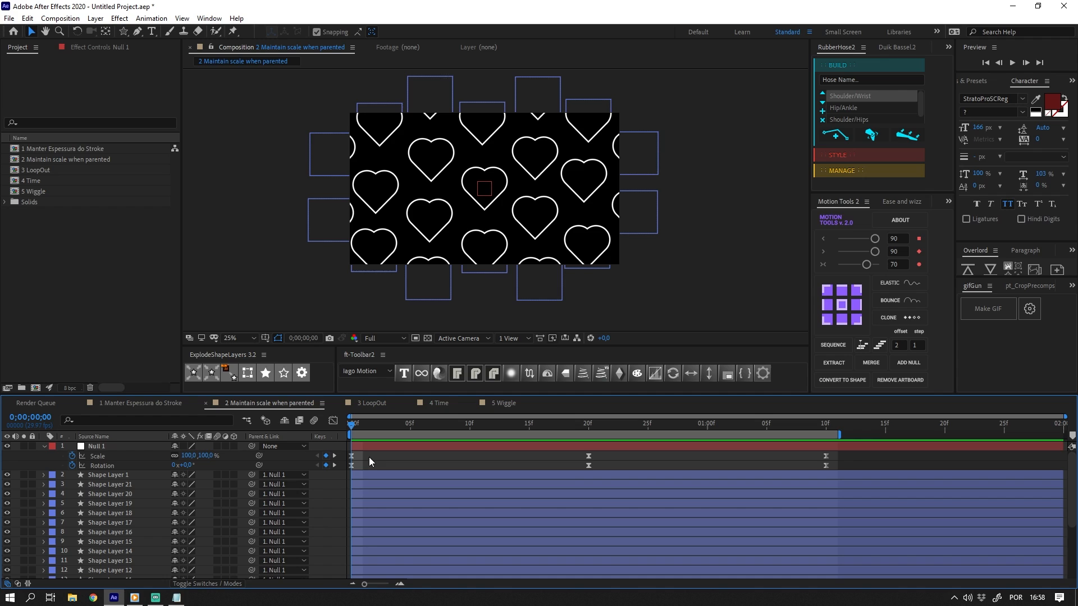
# Copy the "Maintain scale when parented" expression from the Notepad notes and switch back to After Effects.
pyautogui.click(176, 597)
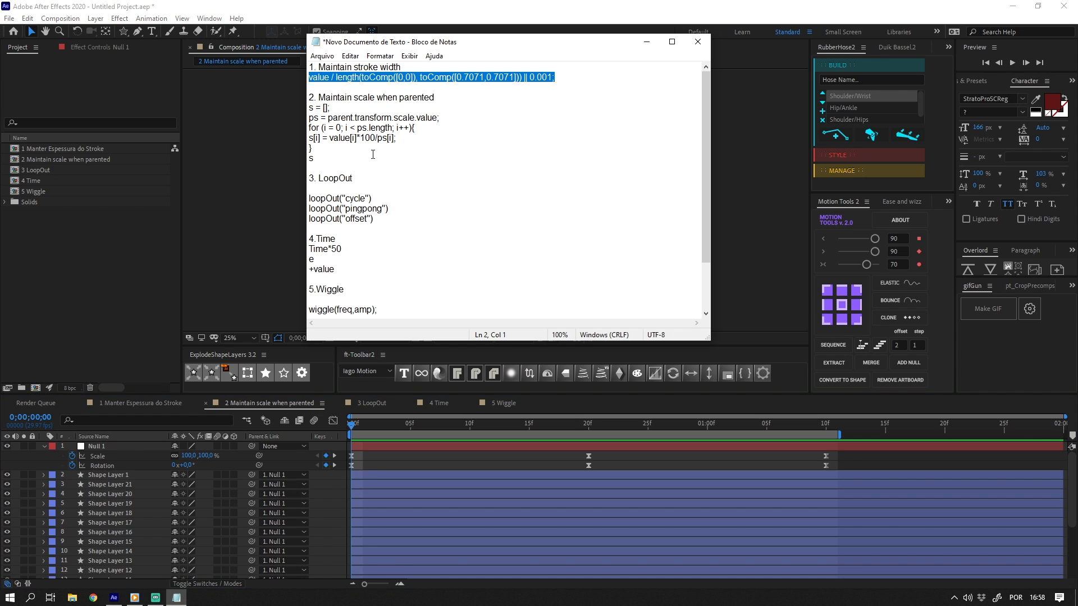
pyautogui.moveTo(331, 158); pyautogui.dragTo(292, 106)
pyautogui.hotkey('ctrl', 'c')
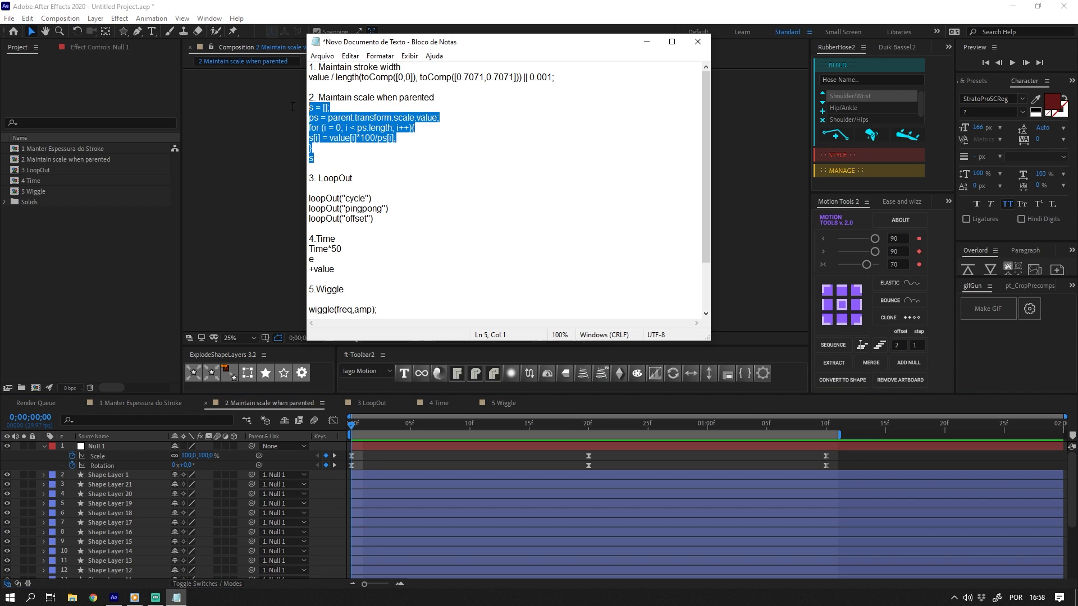
pyautogui.hotkey('alt', 'Tab')
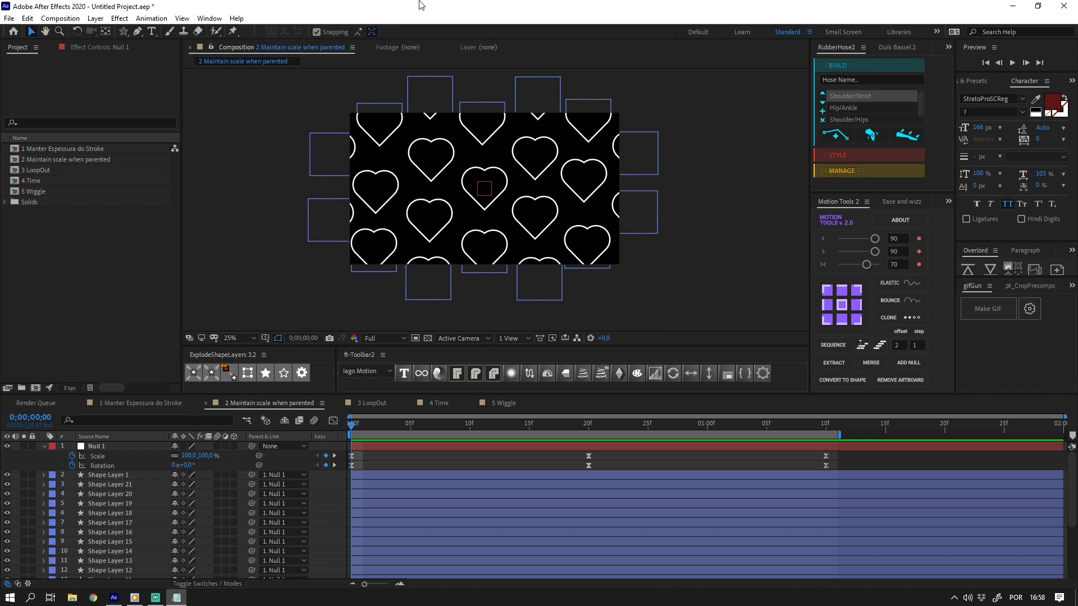
# Add the copied parent-scale compensation expression to the Scale property of Shape Layer 1.
pyautogui.click(121, 475)
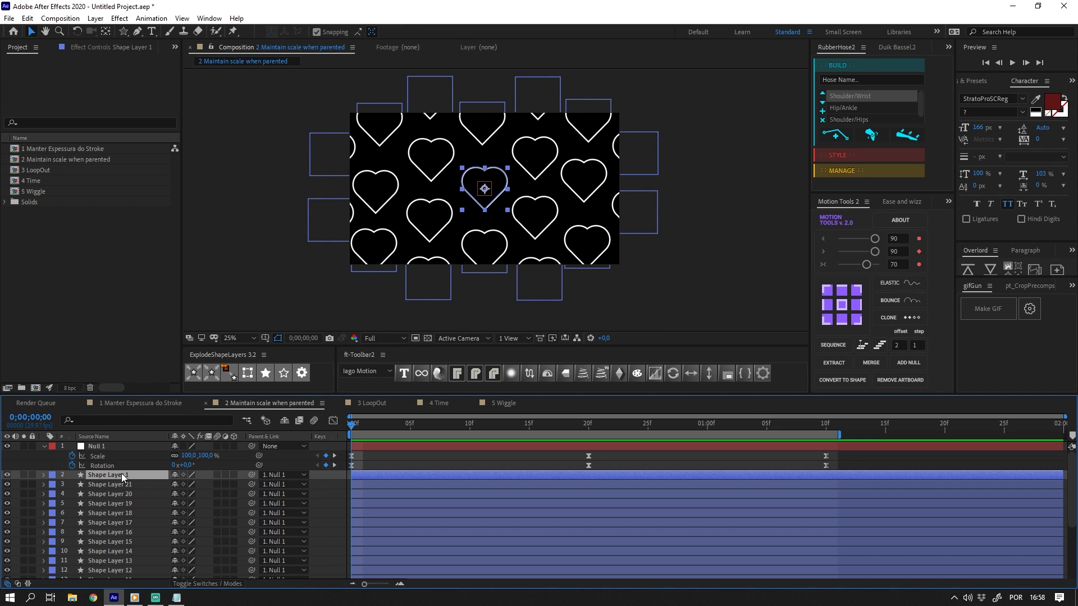
pyautogui.press('s')
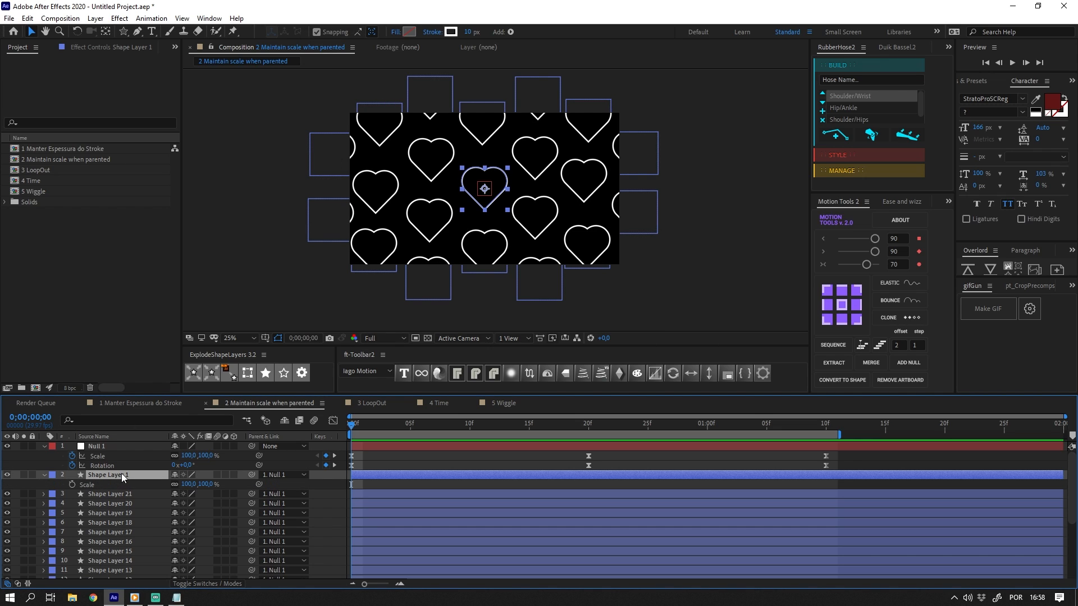
pyautogui.keyDown('alt'); pyautogui.click(73, 486); pyautogui.keyUp('alt')
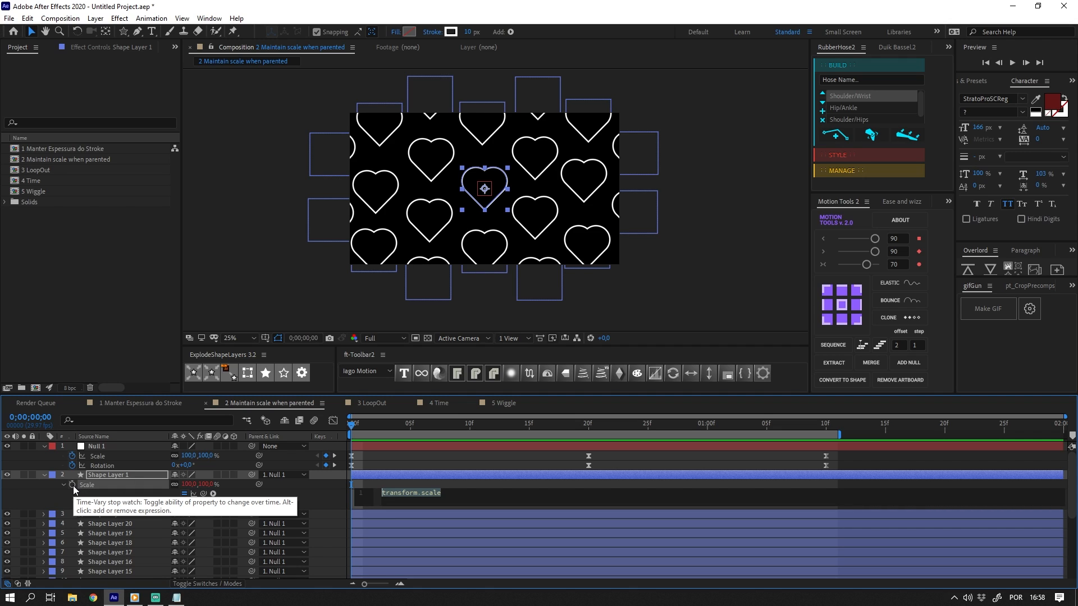
pyautogui.hotkey('ctrl', 'v')
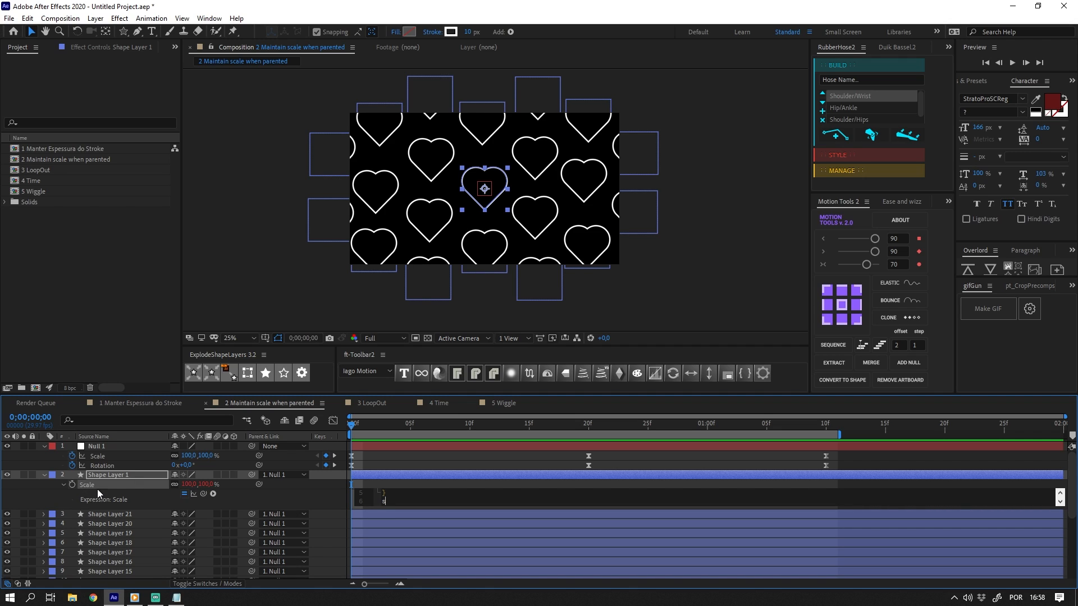
pyautogui.click(314, 474)
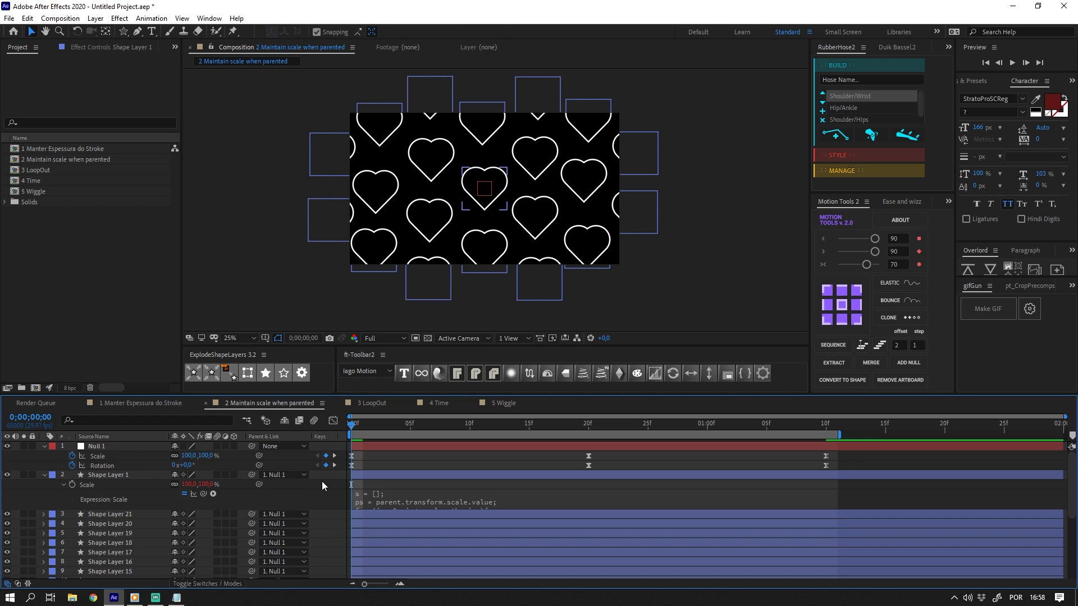
# Copy only the expression from Shape Layer 1's Scale property.
pyautogui.click(93, 487)
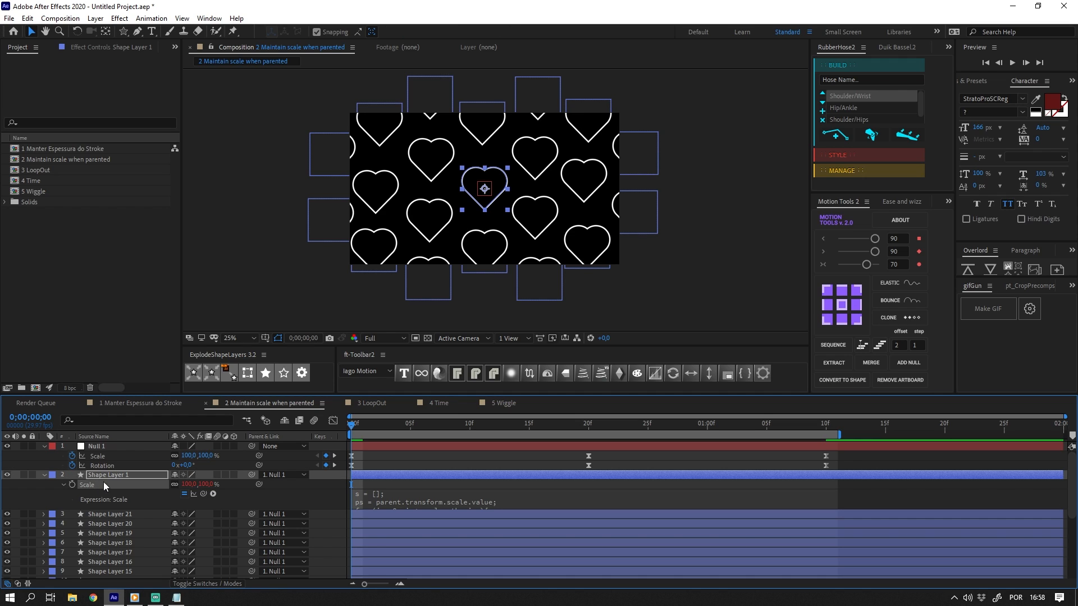
pyautogui.click(28, 19)
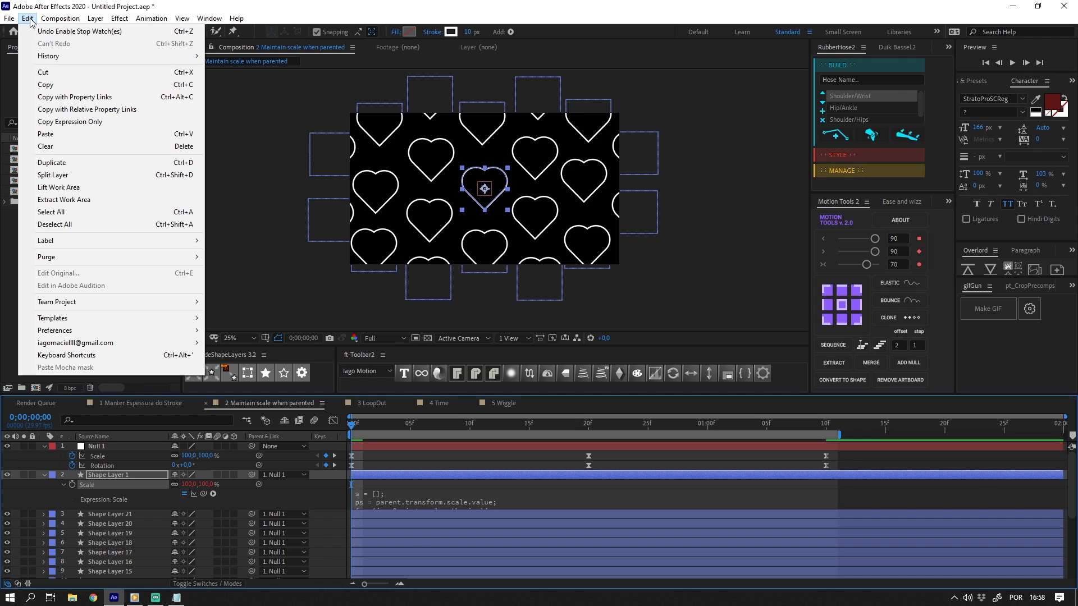
pyautogui.click(84, 121)
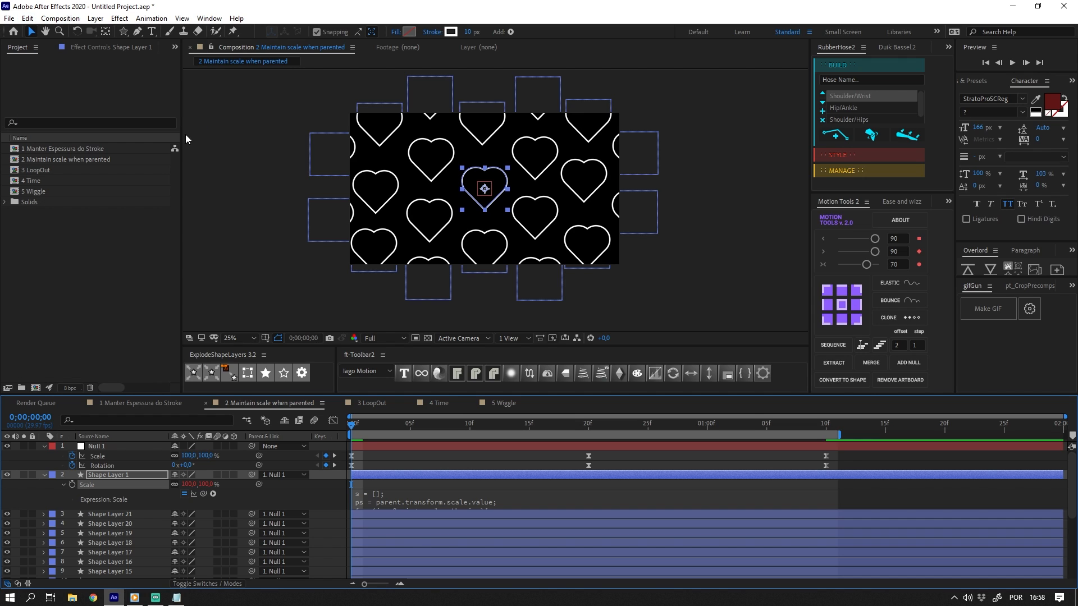
# Paste the copied Scale expression onto every shape layer except Shape Layer 1, leaving Null 1 out, deselect everything and preview the animation.
pyautogui.click(106, 444)
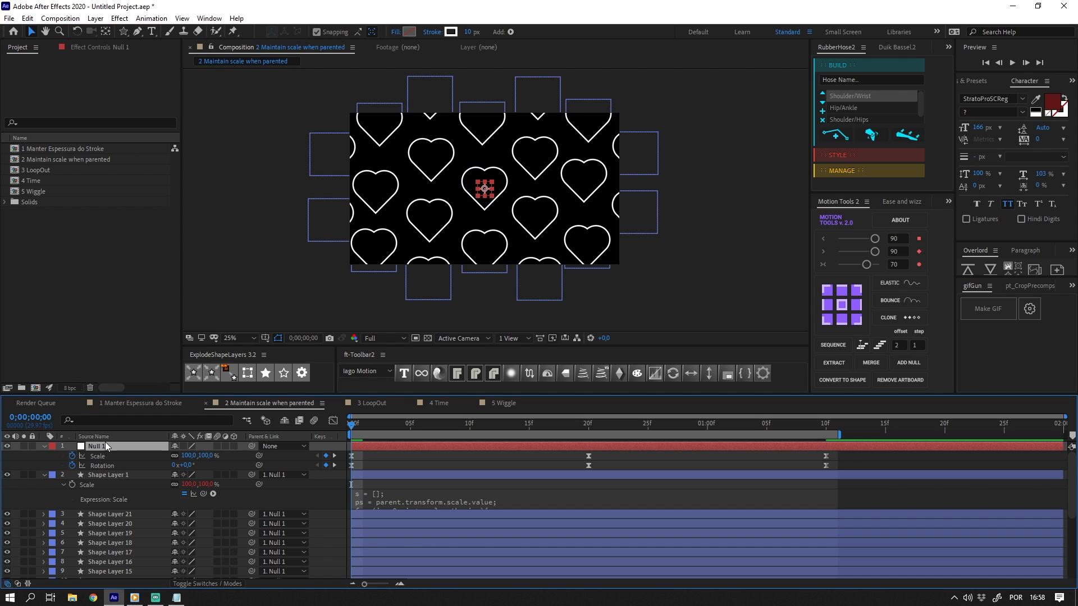
pyautogui.hotkey('ctrl', 'a')
pyautogui.keyDown('ctrl'); pyautogui.click(101, 474); pyautogui.keyUp('ctrl')
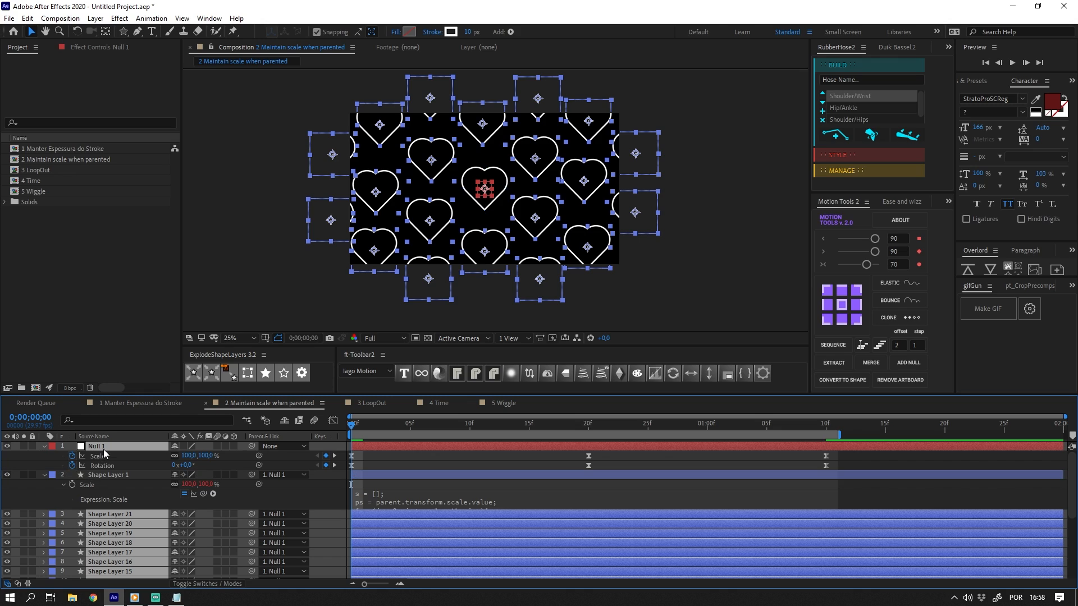
pyautogui.keyDown('ctrl'); pyautogui.click(103, 447); pyautogui.keyUp('ctrl')
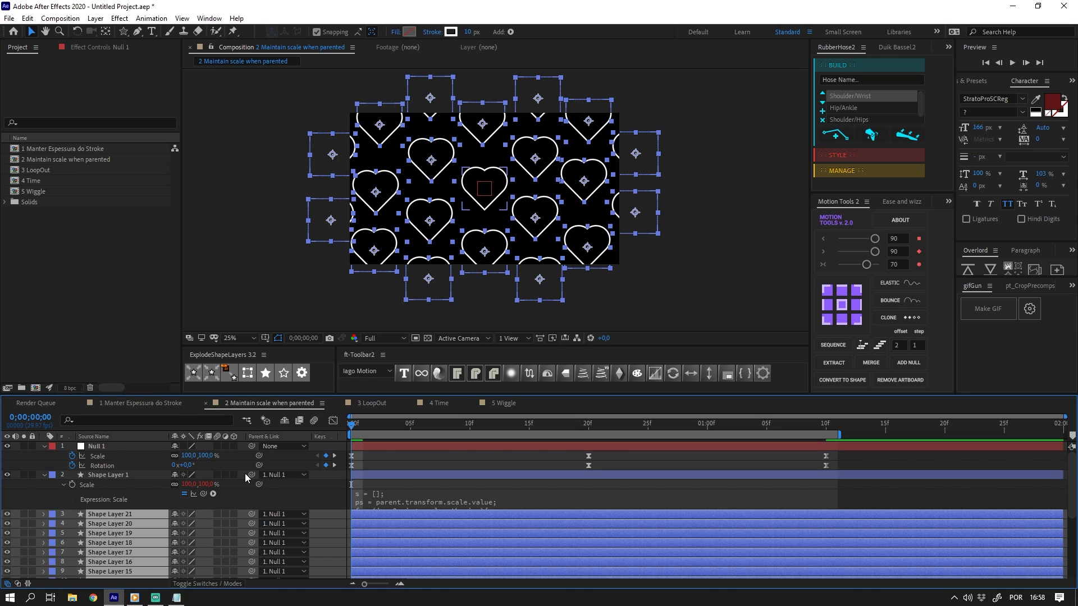
pyautogui.hotkey('ctrl', 'v')
pyautogui.press('F2')
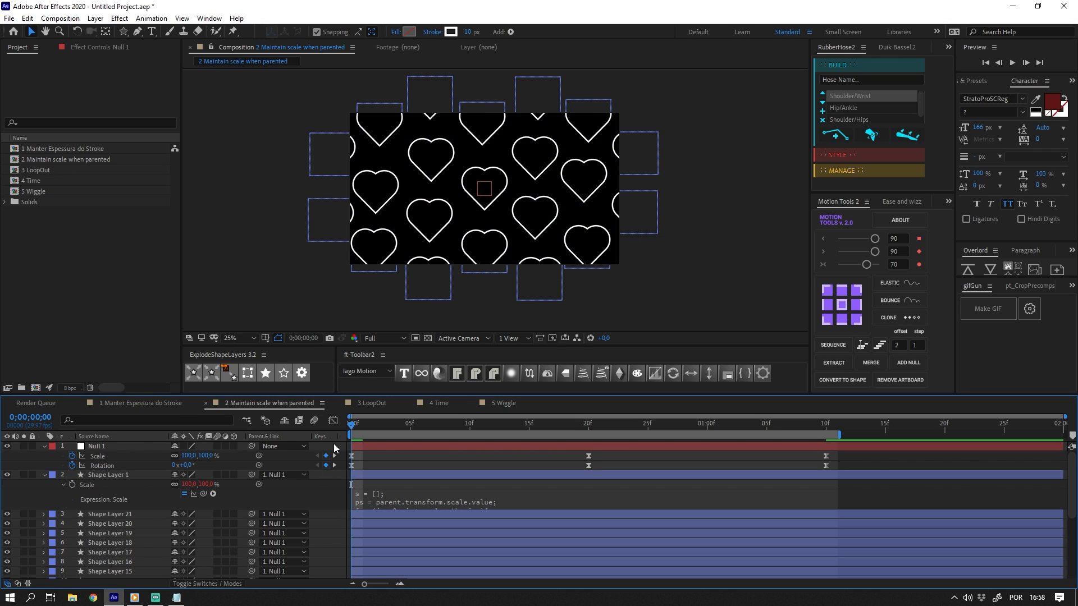
pyautogui.press('space')
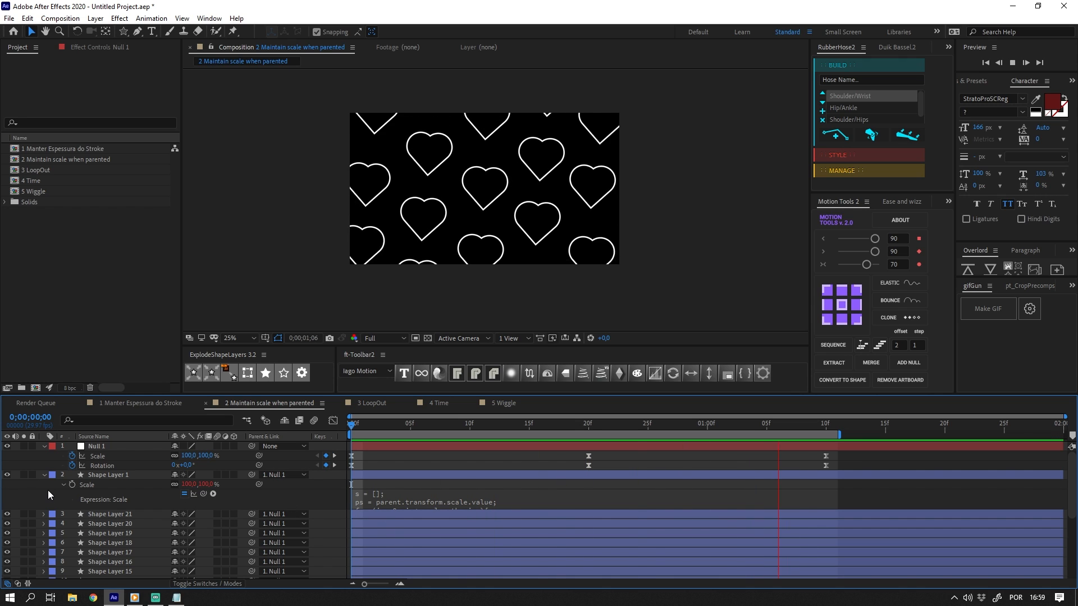
# Remove the Scale expression from Shape Layer 1 and preview the animation again.
pyautogui.keyDown('alt'); pyautogui.click(72, 485); pyautogui.keyUp('alt')
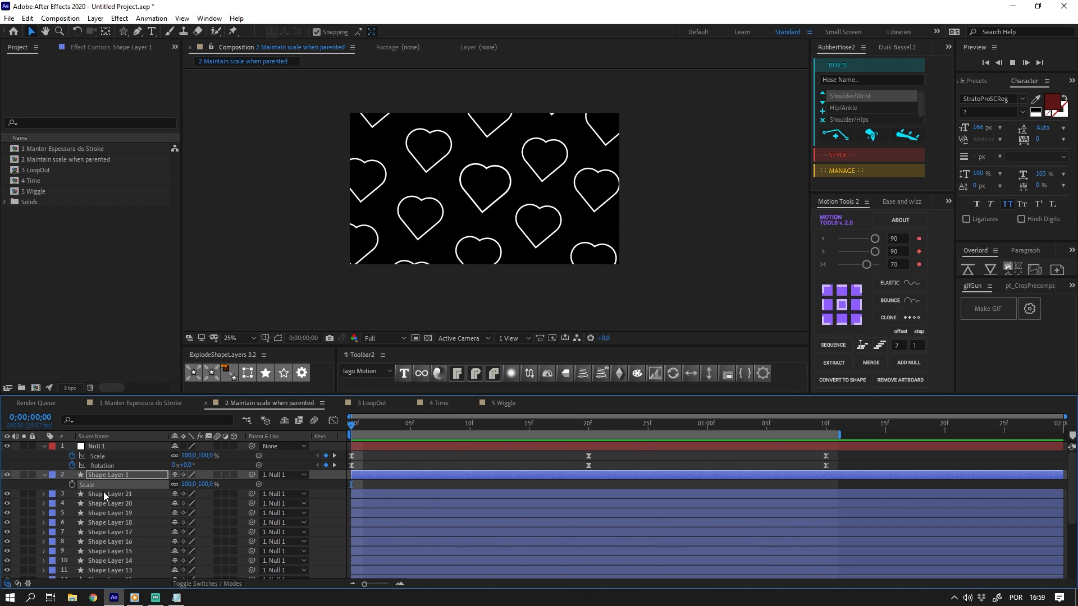
pyautogui.press('space')
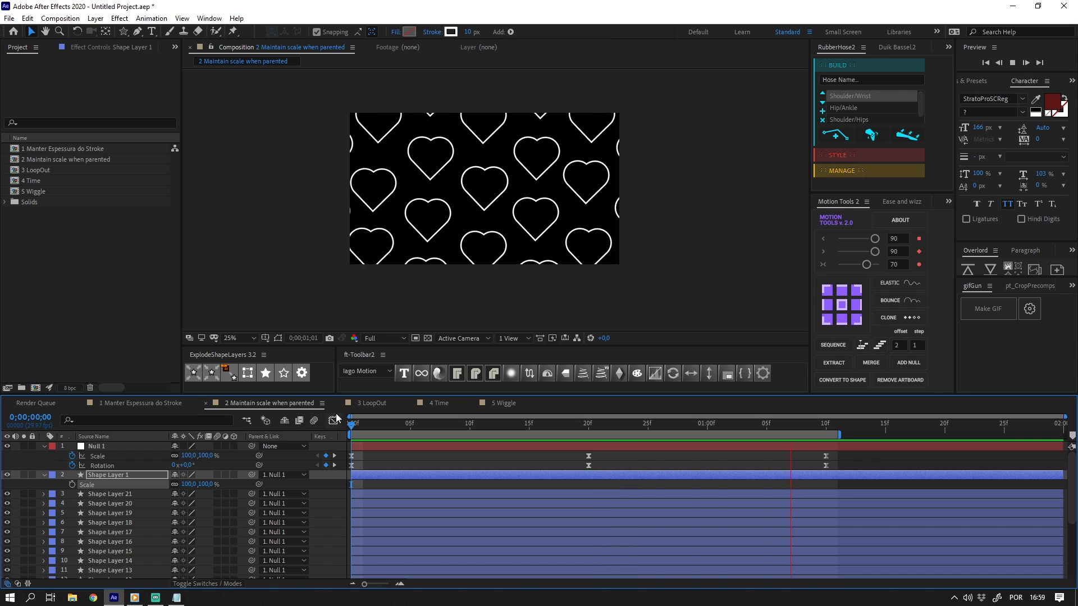
# Open the 3 LoopOut composition, reveal the cycle layer's Position expression and preview the loop from the first frame.
pyautogui.click(367, 403)
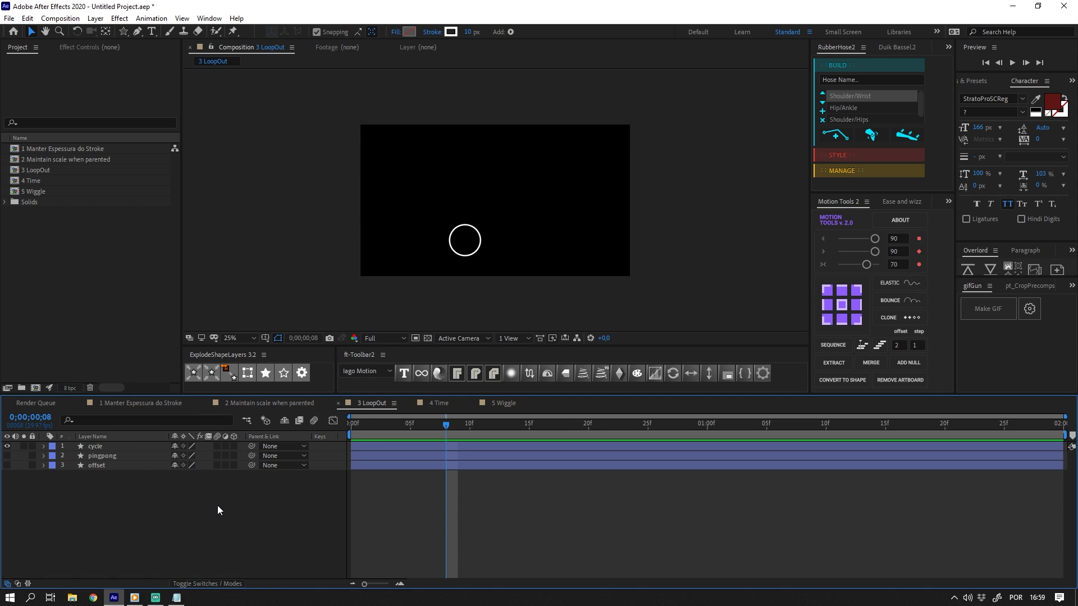
pyautogui.press('Home')
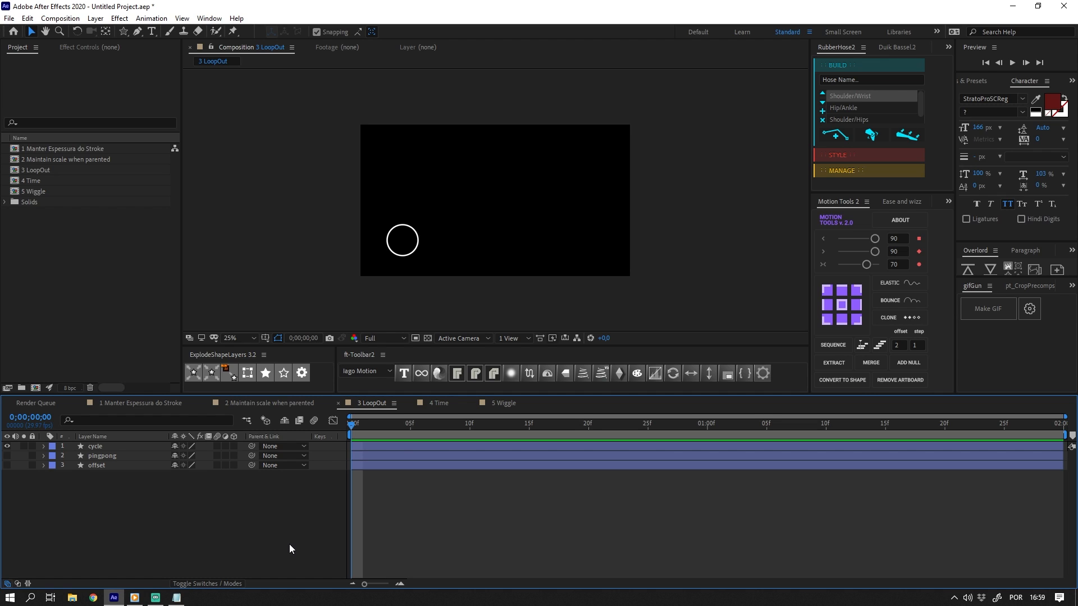
pyautogui.click(103, 443)
pyautogui.press('p')
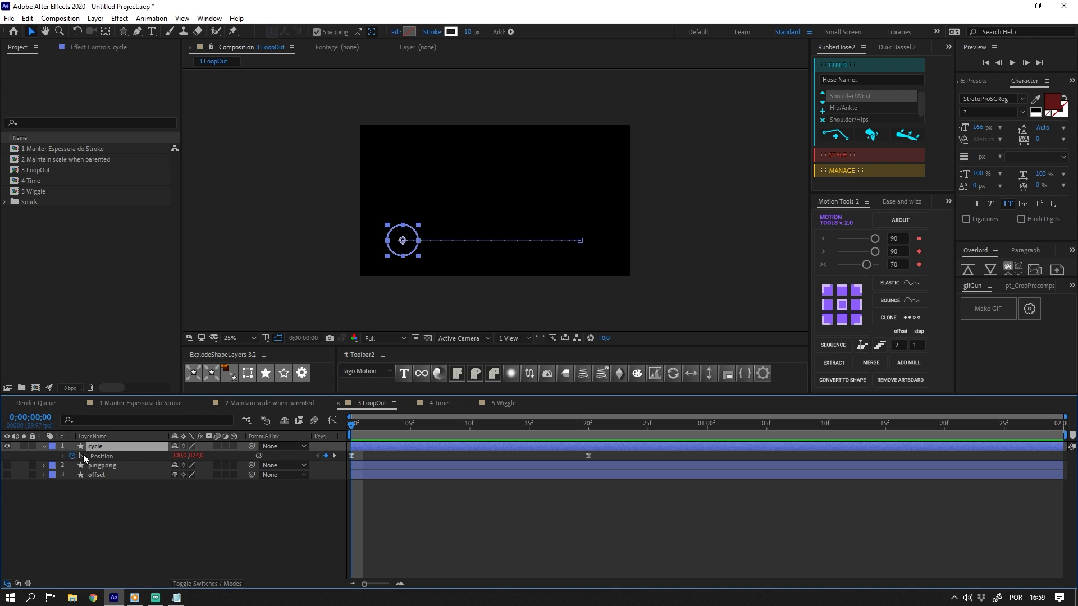
pyautogui.click(63, 456)
pyautogui.click(197, 537)
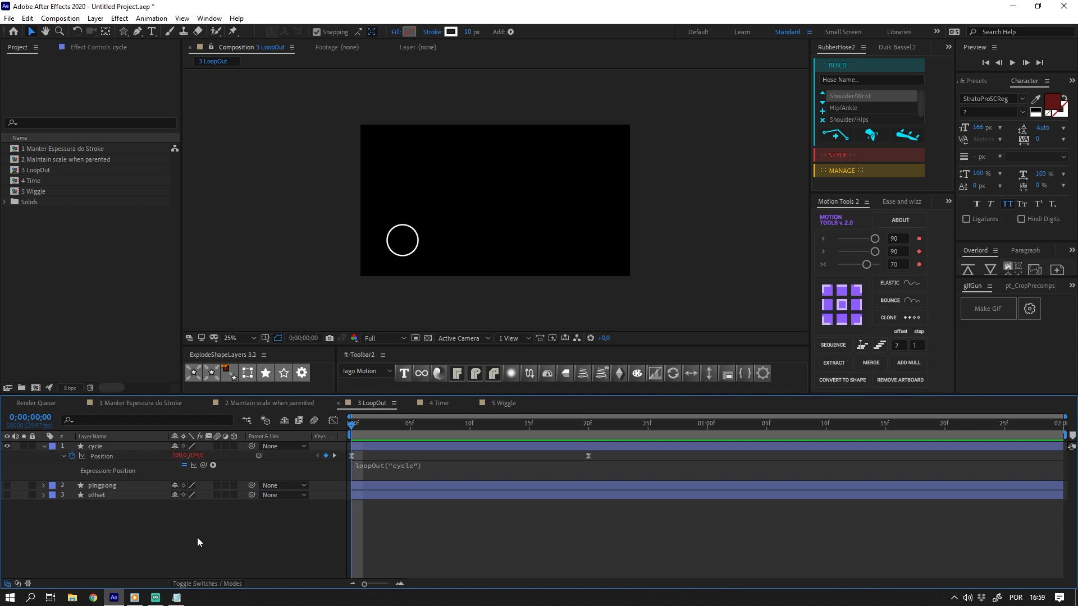
pyautogui.press('space')
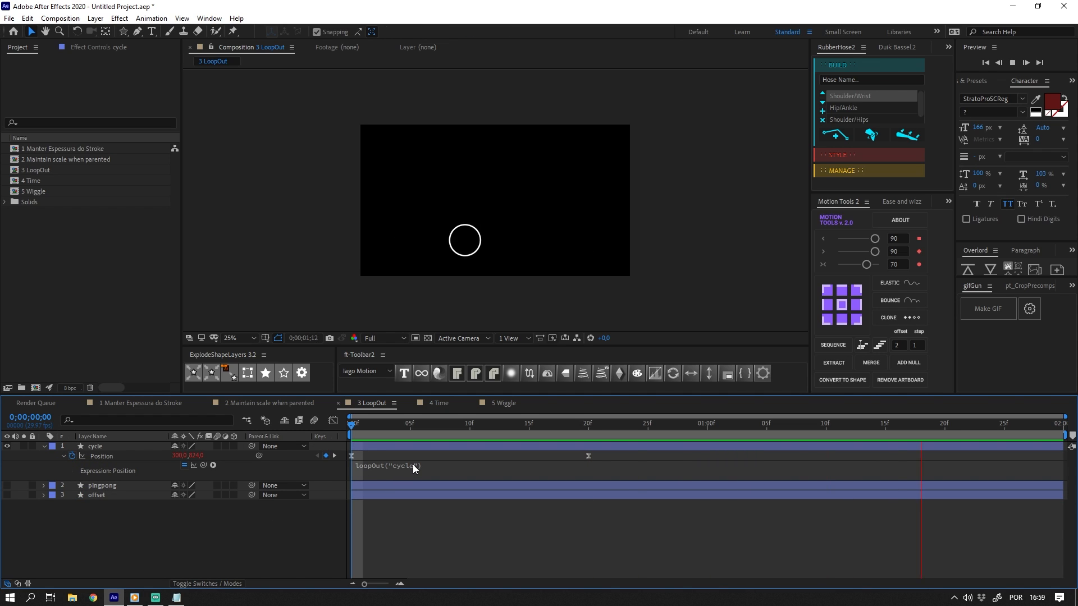
# Shorten the cycle layer's Position expression to loopOut() by deleting its argument.
pyautogui.click(416, 466)
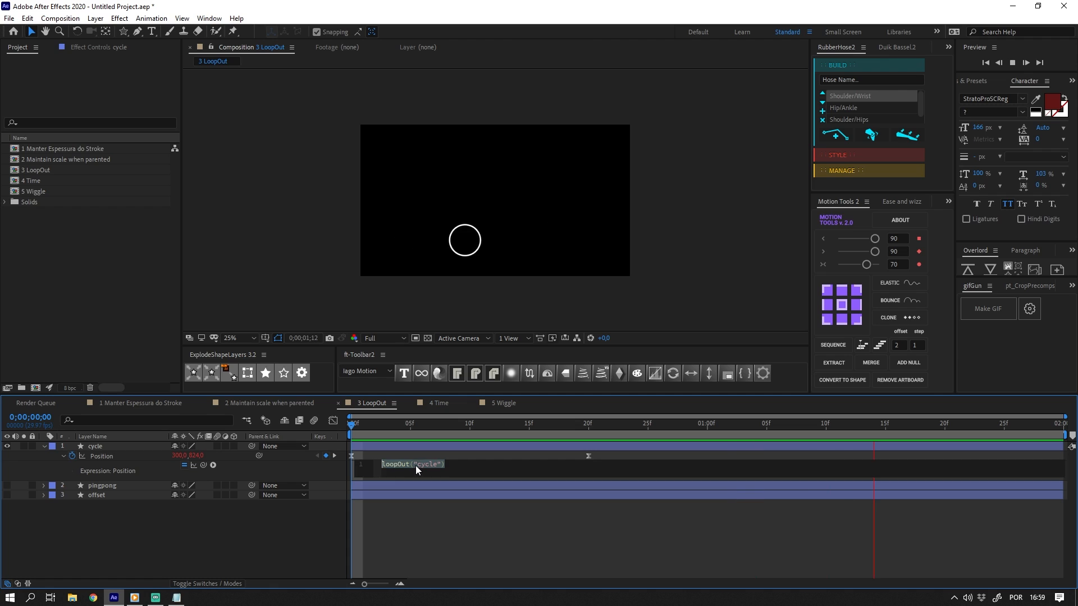
pyautogui.moveTo(440, 465); pyautogui.dragTo(422, 465)
pyautogui.press('BackSpace')
pyautogui.press('BackSpace')
pyautogui.press('BackSpace')
pyautogui.press('Delete')
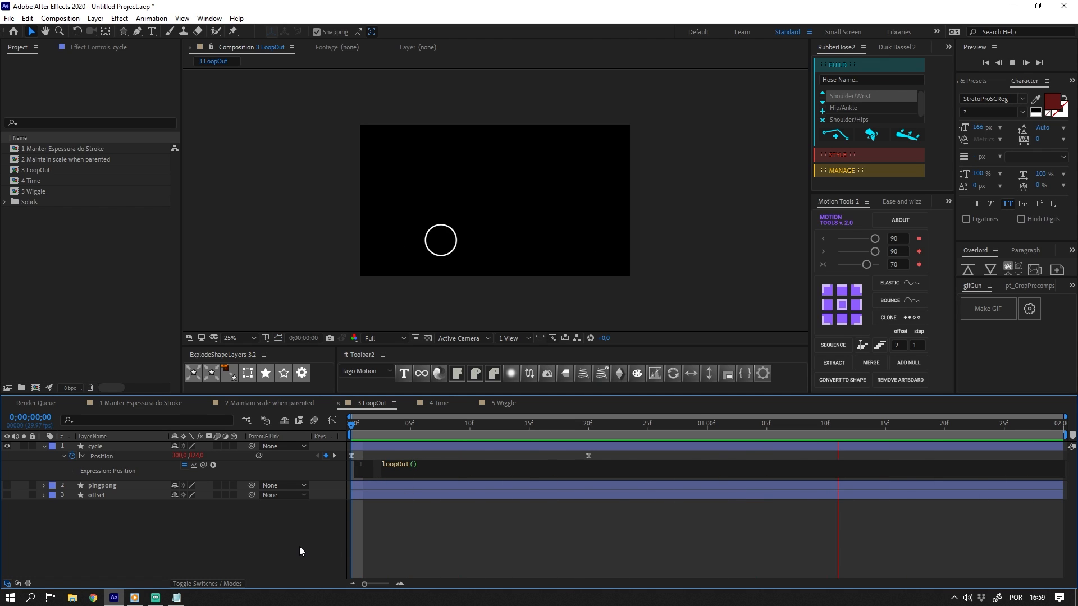
pyautogui.click(299, 547)
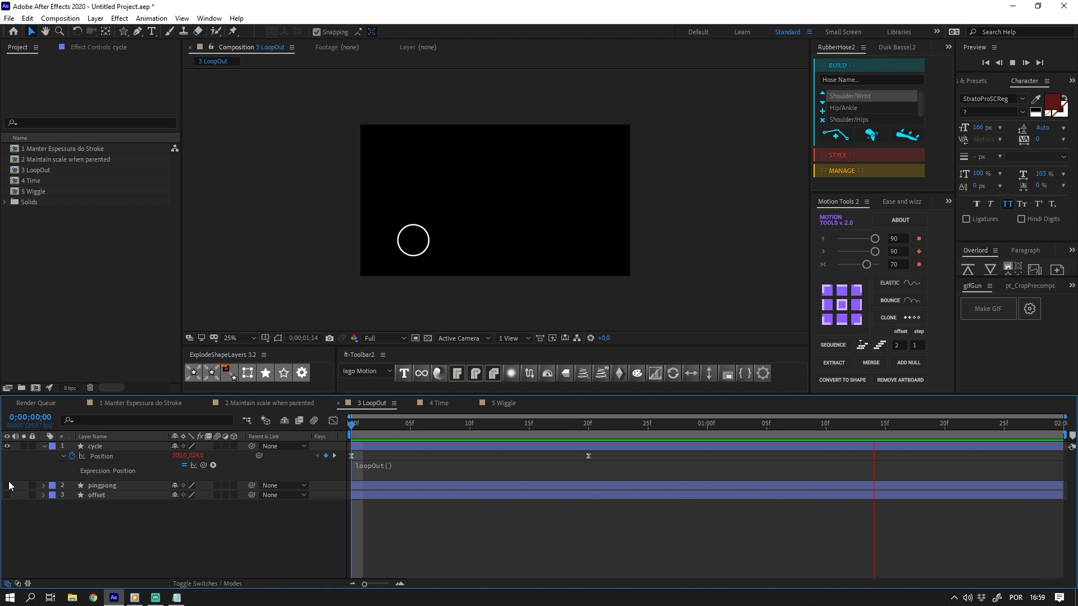
# Hide the cycle layer, show the pingpong layer and reveal its Position expression.
pyautogui.click(7, 446)
pyautogui.click(6, 484)
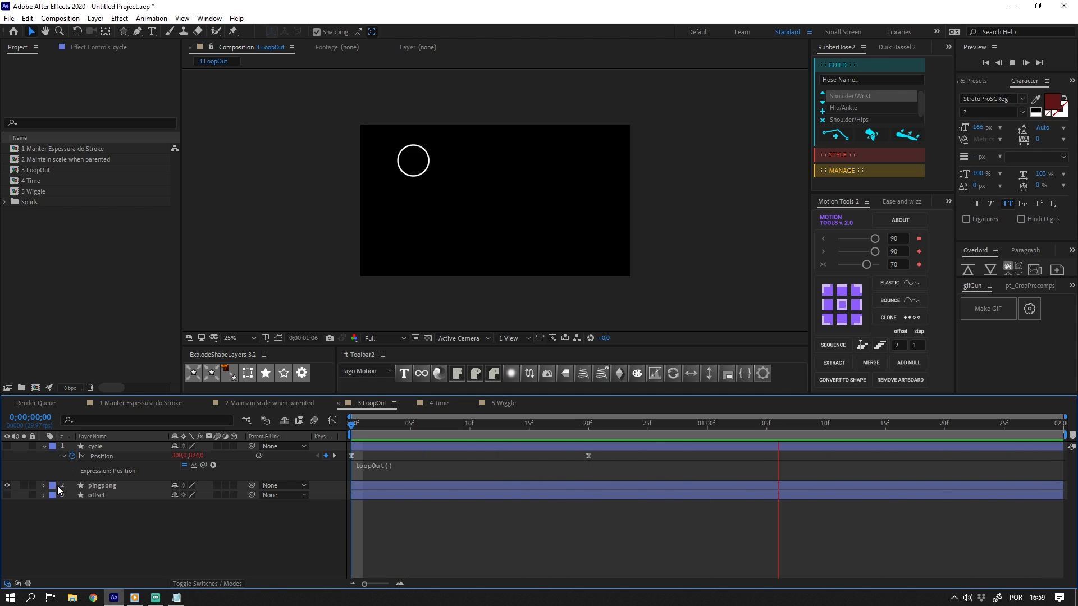
pyautogui.click(43, 485)
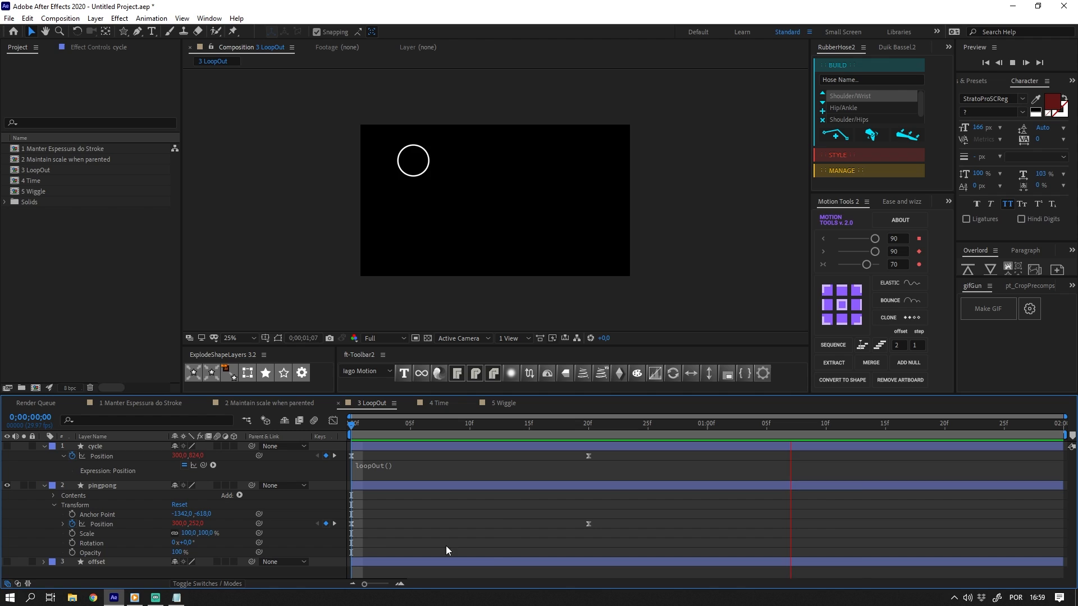
pyautogui.click(96, 486)
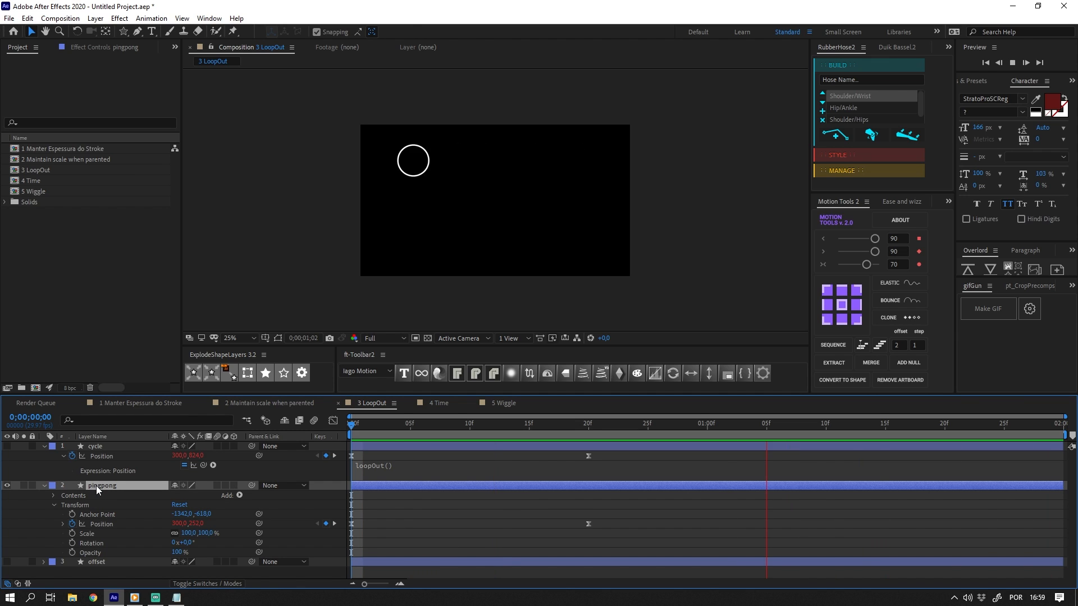
pyautogui.press('u')
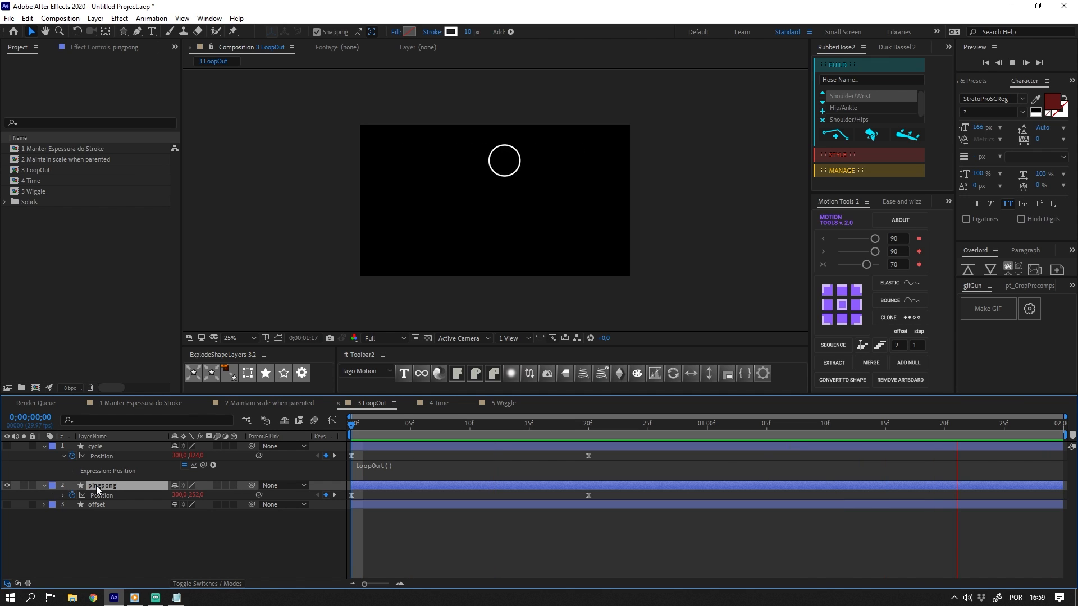
pyautogui.click(62, 496)
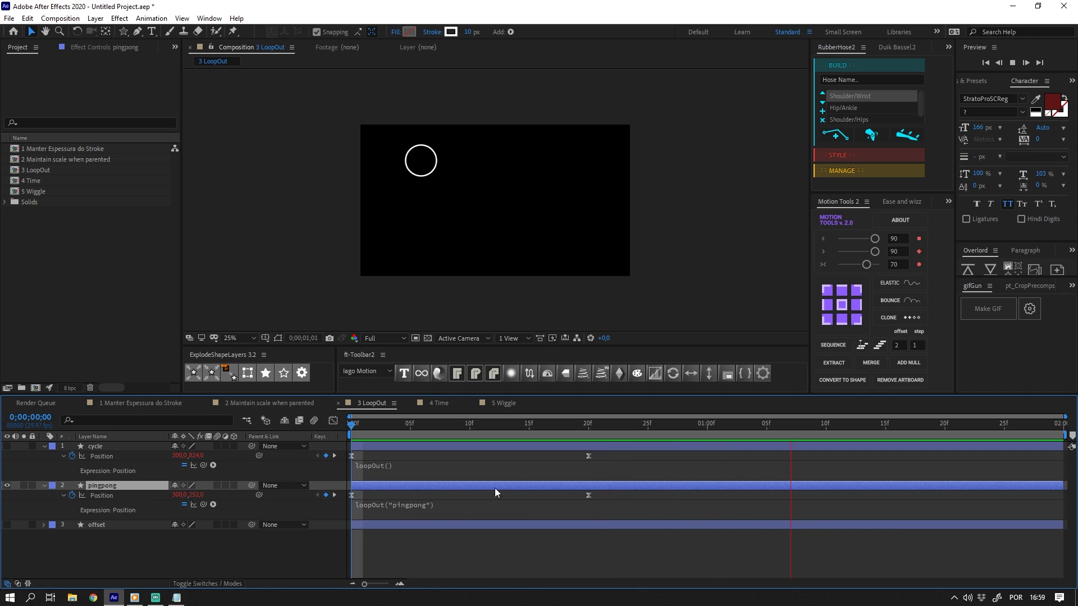
# Scrub through the pingpong layer's motion to 0;00;01;14 and play the preview.
pyautogui.moveTo(352, 429); pyautogui.dragTo(874, 453)
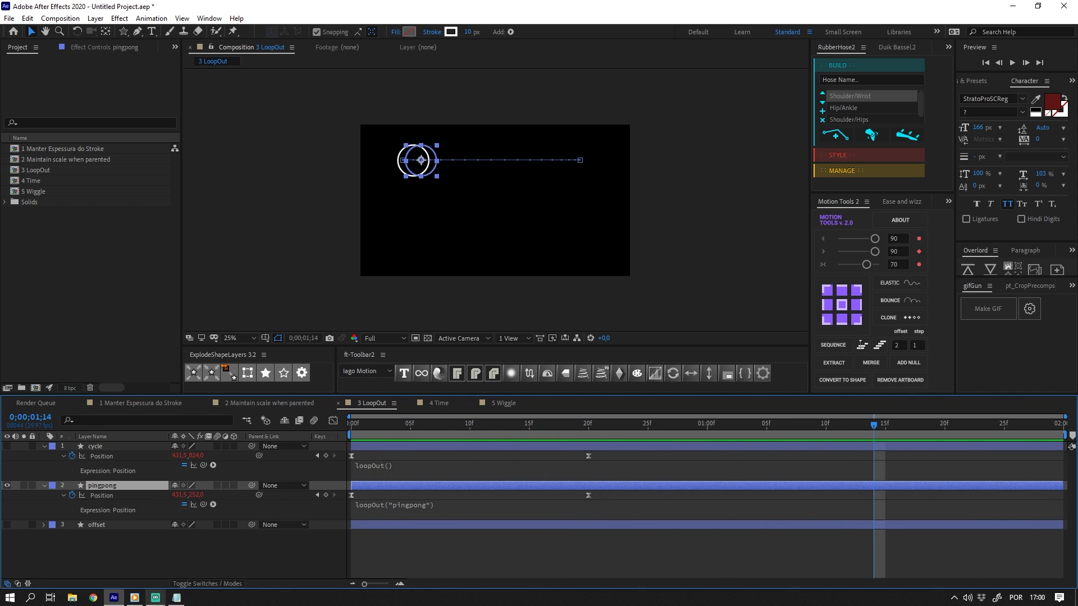
pyautogui.click(498, 540)
pyautogui.press('space')
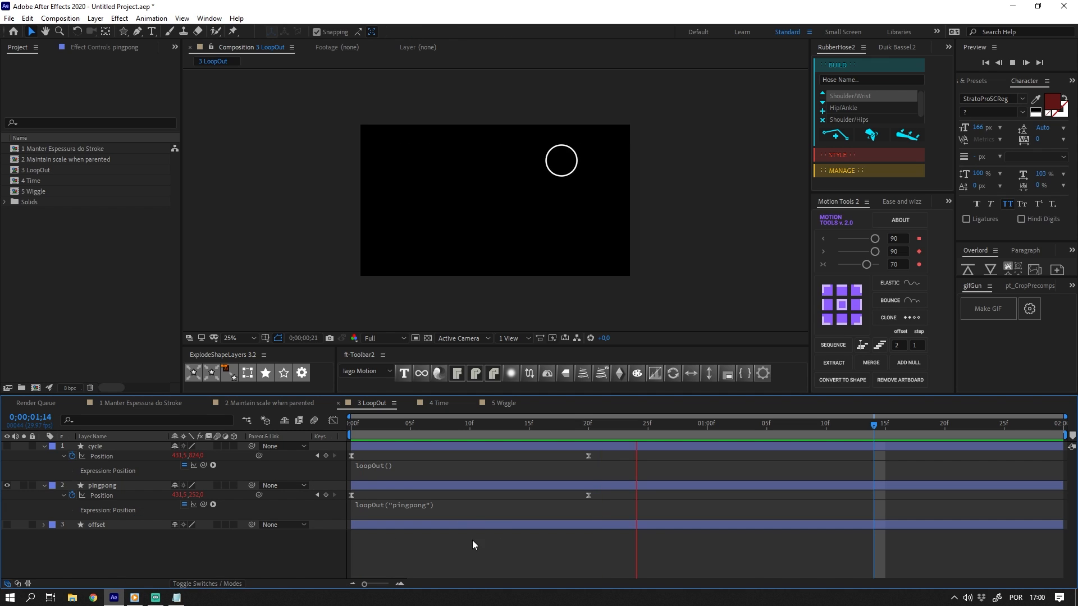
# Show the cycle layer, duplicate its first Position keyframe at 0;00;01;10 and preview it alongside the pingpong layer.
pyautogui.click(8, 446)
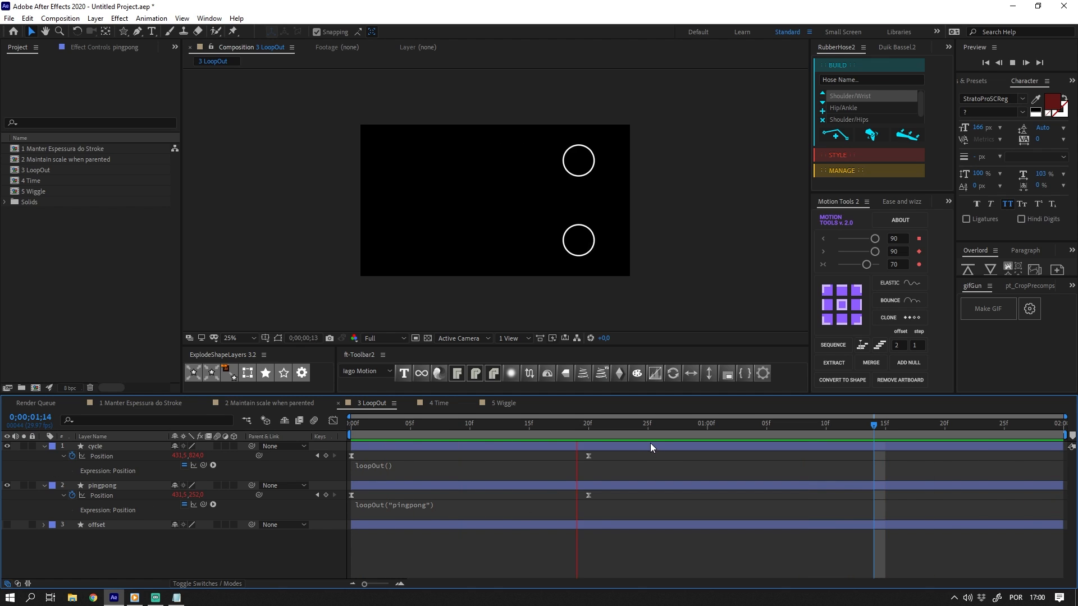
pyautogui.click(588, 425)
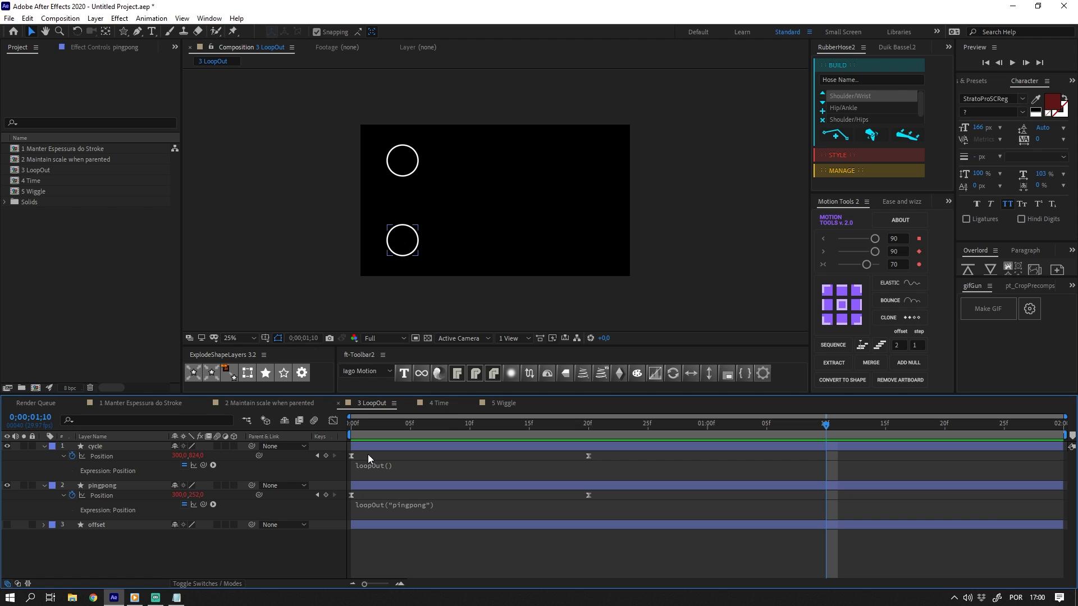
pyautogui.click(350, 455)
pyautogui.hotkey('ctrl', 'c')
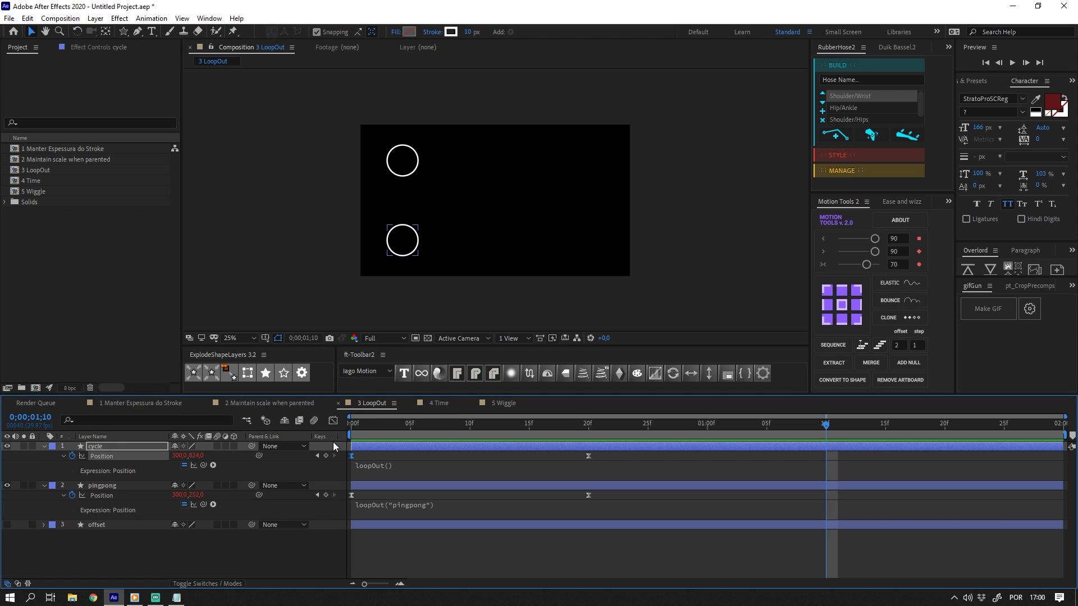
pyautogui.hotkey('ctrl', 'v')
pyautogui.press('F2')
pyautogui.press('space')
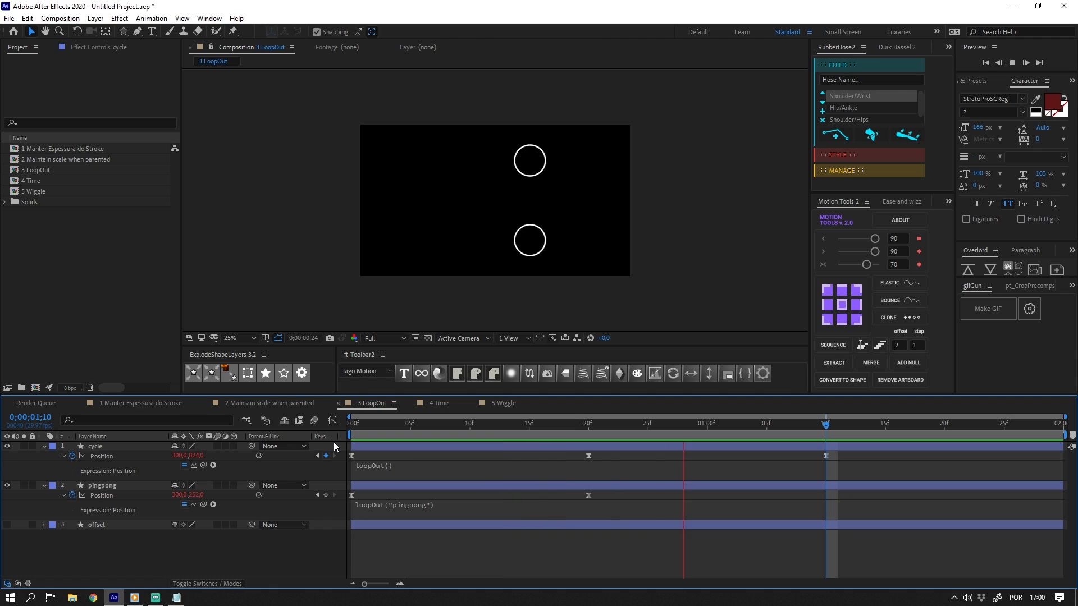
# Hide the cycle and pingpong layers, show the offset layer and reveal its Position keyframes.
pyautogui.click(7, 447)
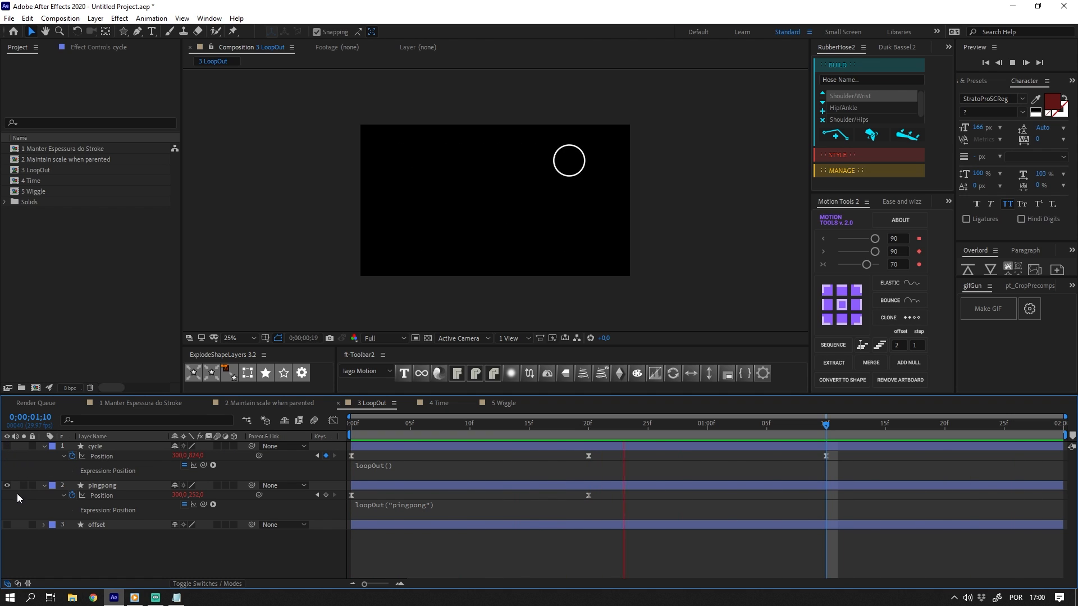
pyautogui.click(7, 486)
pyautogui.click(8, 524)
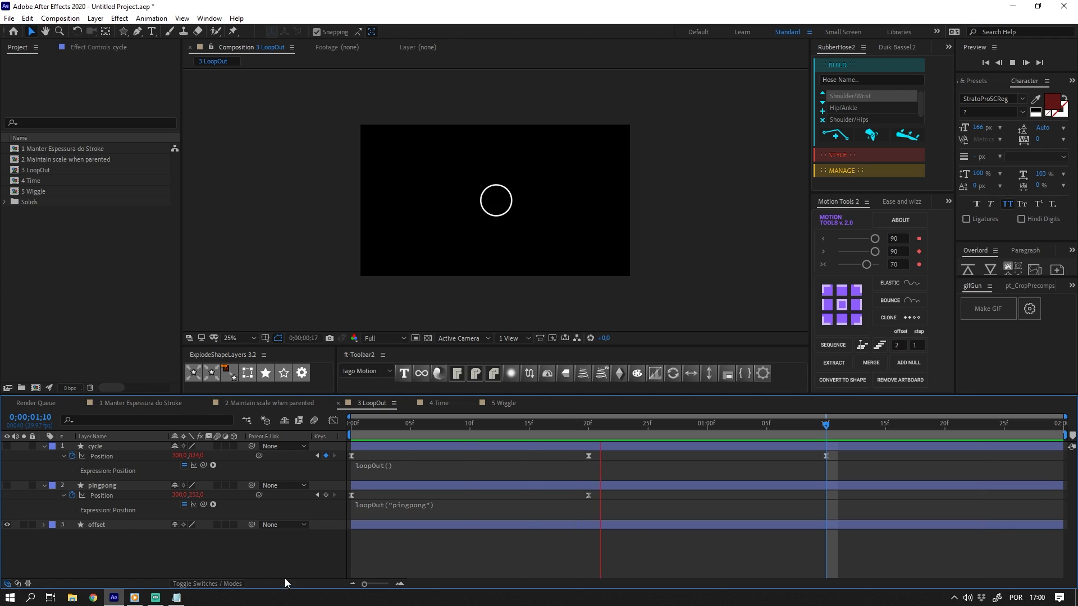
pyautogui.click(99, 523)
pyautogui.press('p')
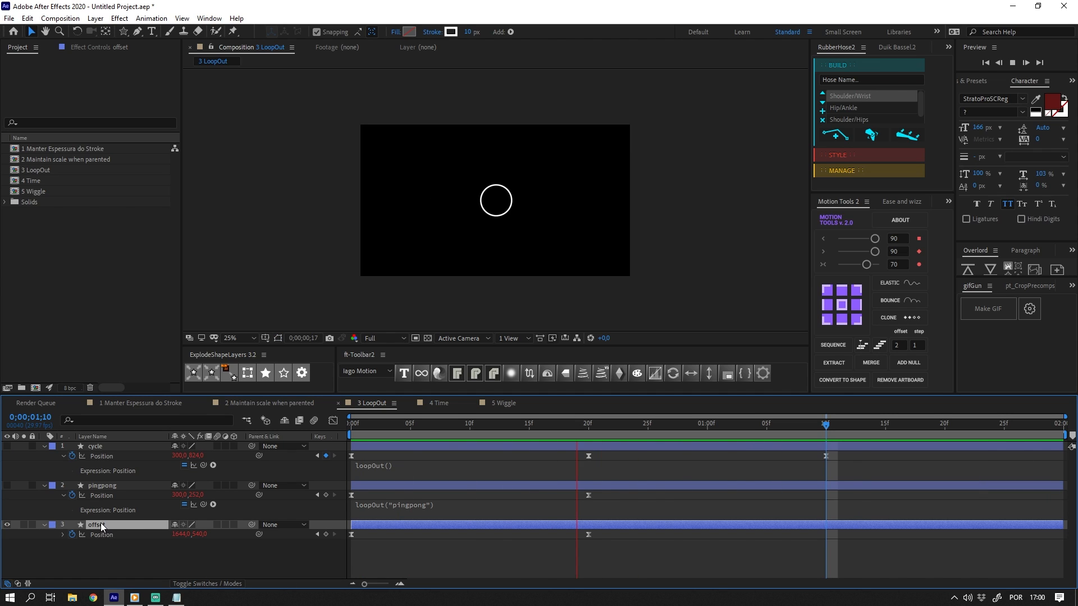
# Review the offset layer's motion from the first frame to its 0;00;00;20 keyframe and expand its Position expression.
pyautogui.press('space')
pyautogui.moveTo(349, 428); pyautogui.dragTo(324, 428)
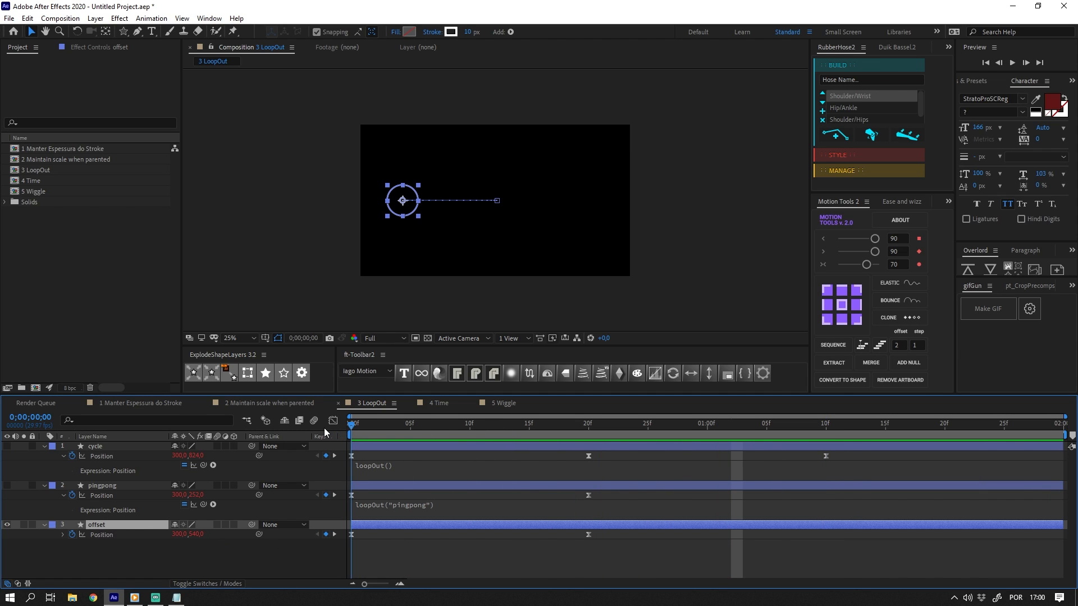
pyautogui.press('space')
pyautogui.press('space')
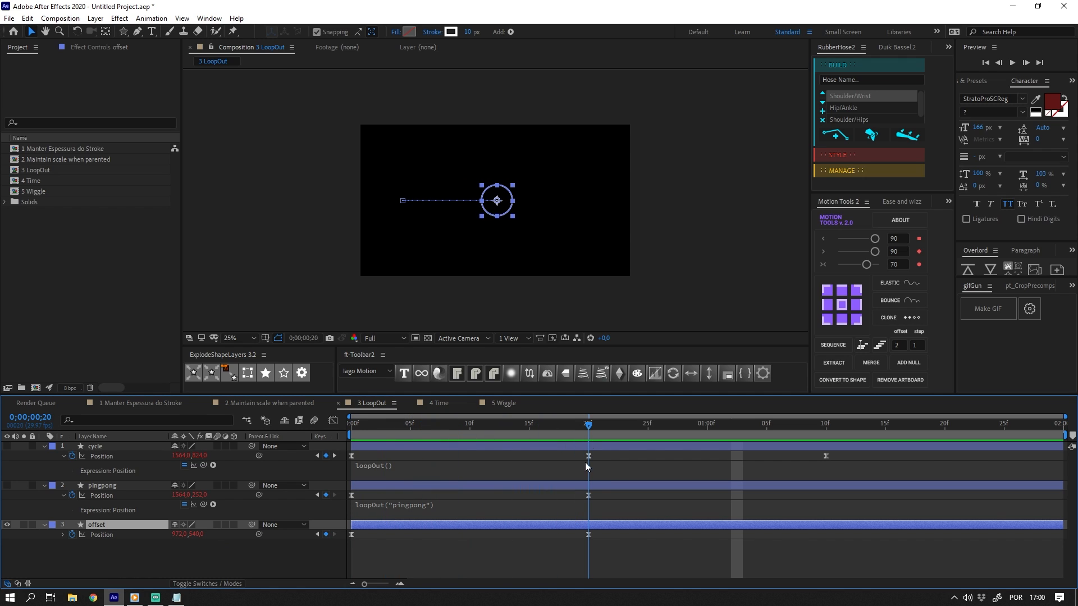
pyautogui.click(62, 535)
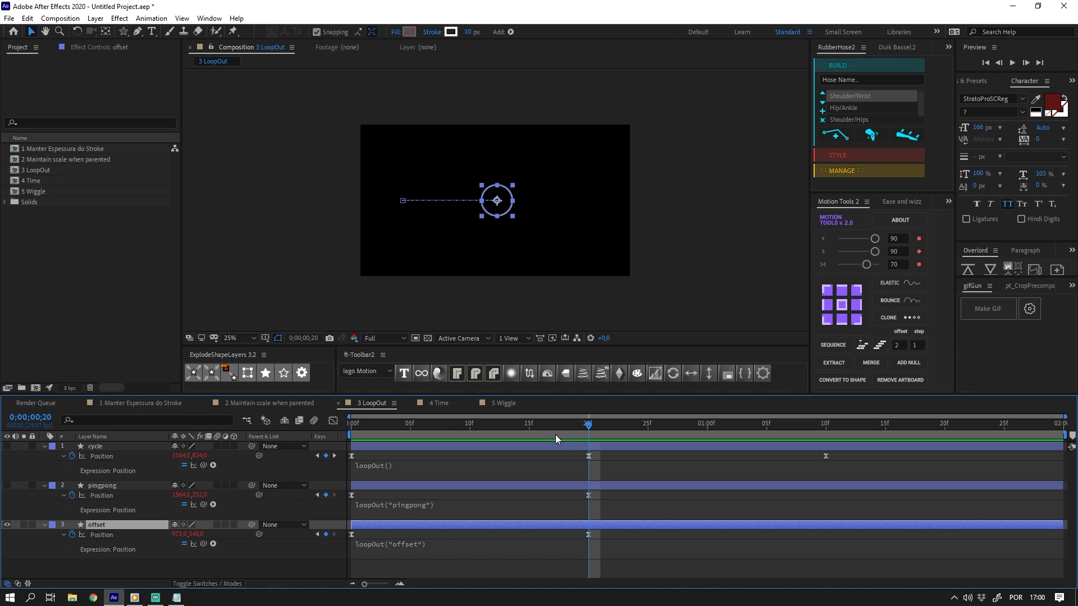
# Scrub the offset layer's looped motion to 0;00;01;29 and play the preview.
pyautogui.moveTo(588, 422); pyautogui.dragTo(1051, 413)
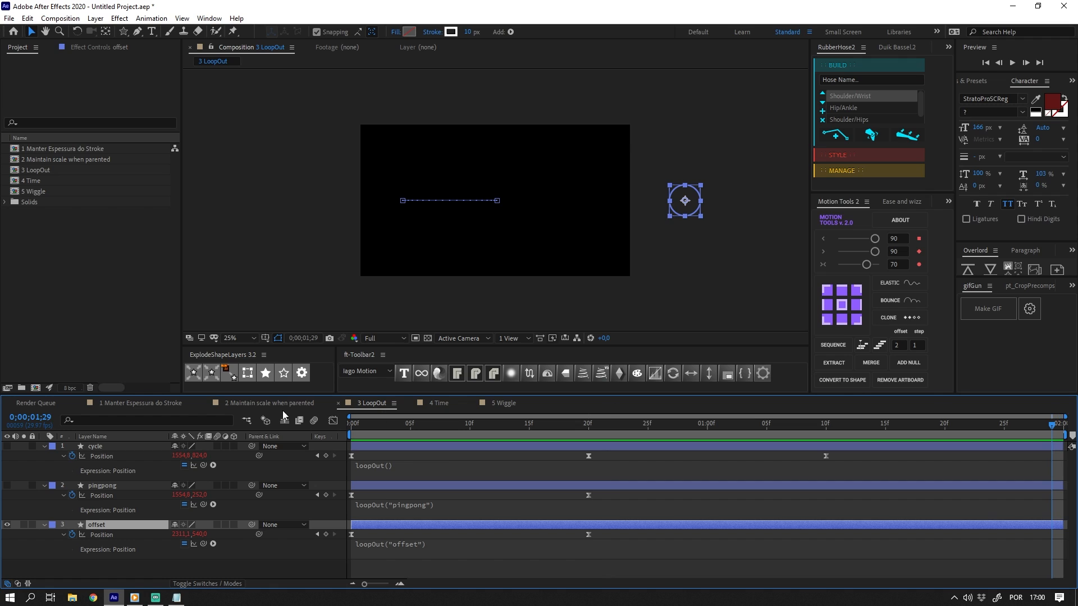
pyautogui.press('space')
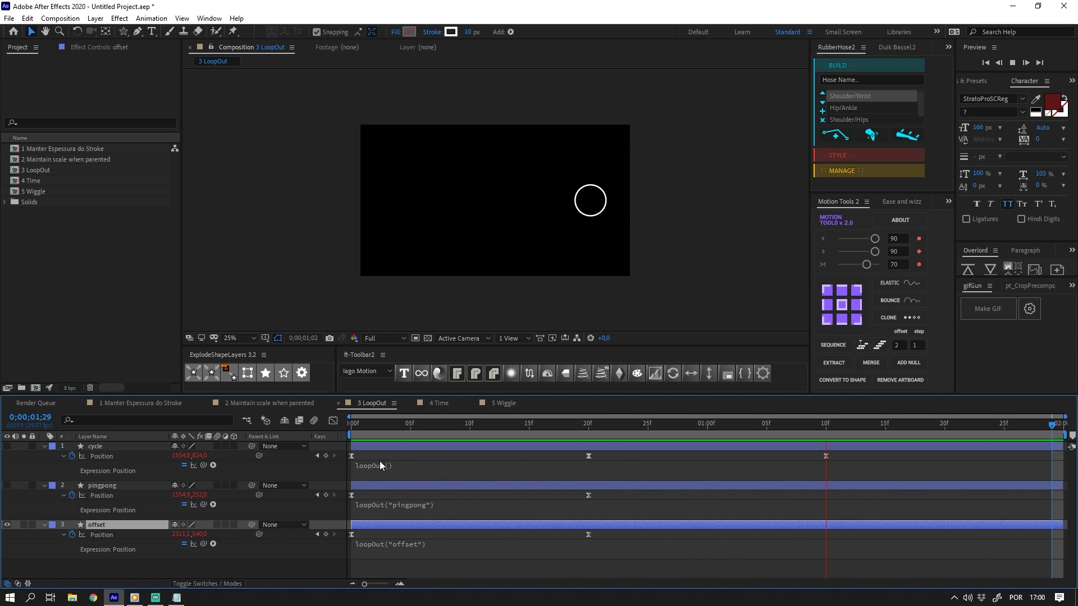
pyautogui.press('space')
# Show the 4 Time composition, preview it and inspect the time layer's Rotation expression up to 0;00;01;00.
pyautogui.click(439, 402)
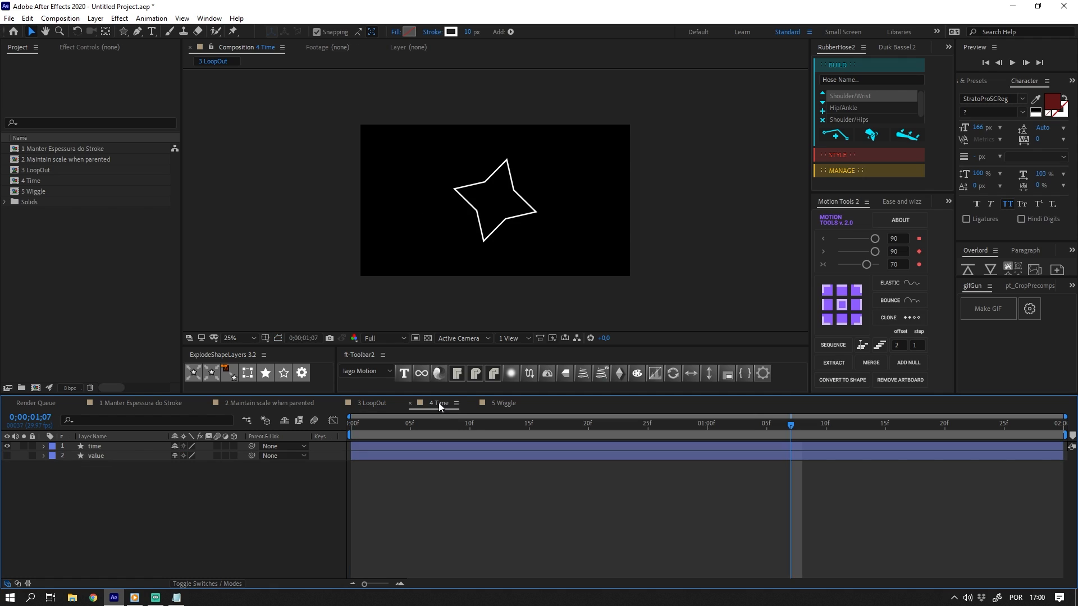
pyautogui.press('space')
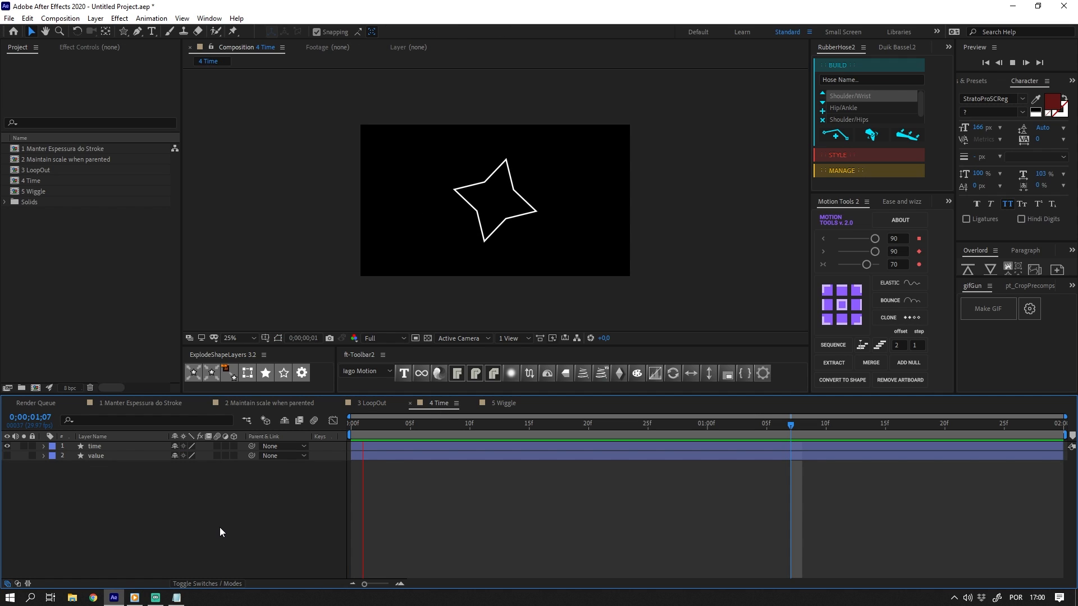
pyautogui.click(121, 447)
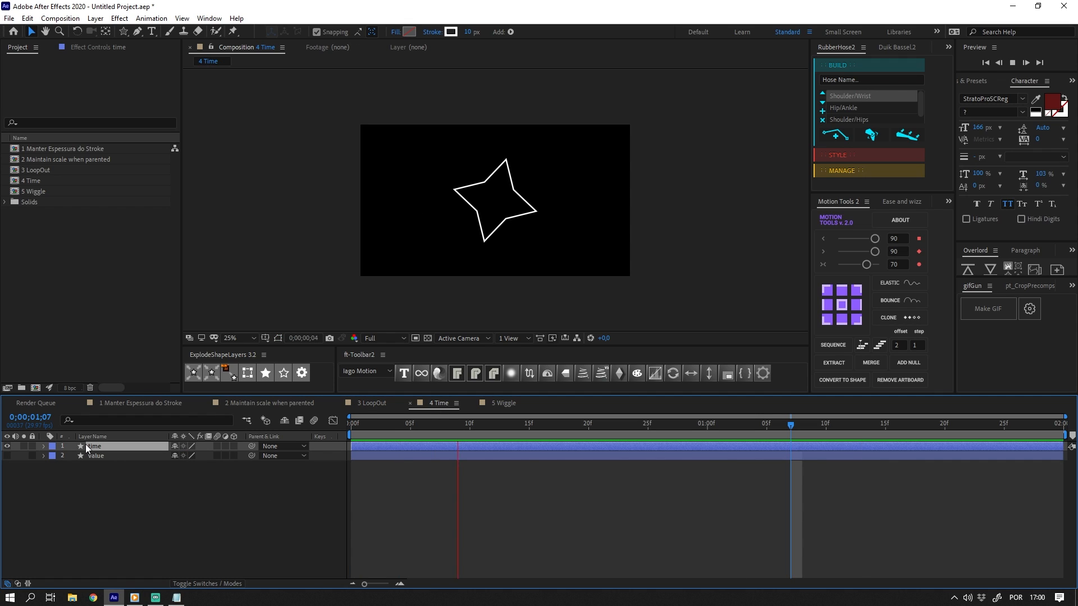
pyautogui.press('space')
pyautogui.press('r')
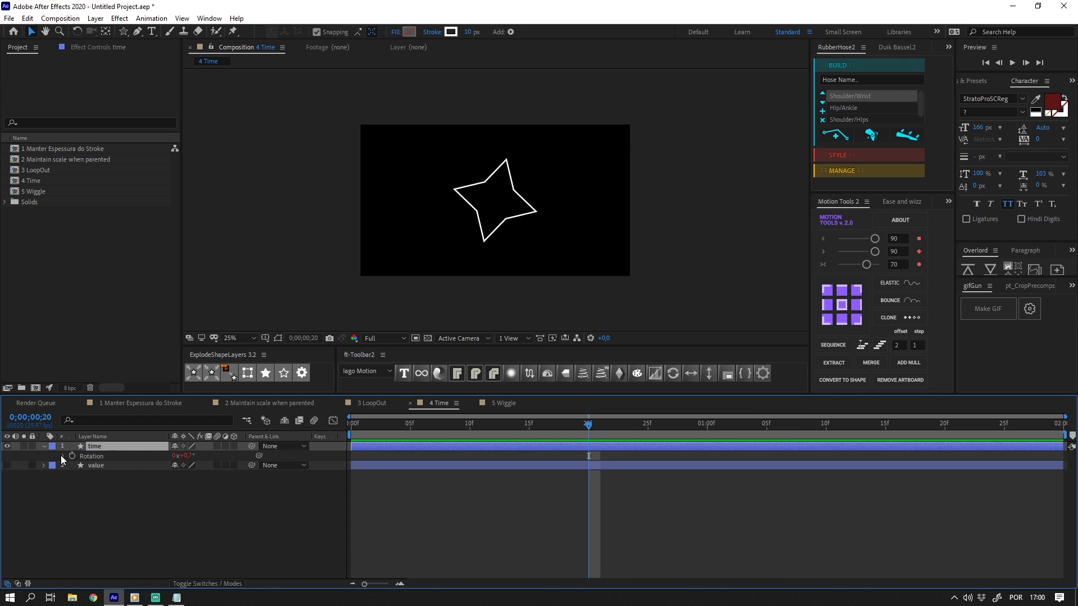
pyautogui.click(63, 457)
pyautogui.moveTo(376, 425); pyautogui.dragTo(706, 429)
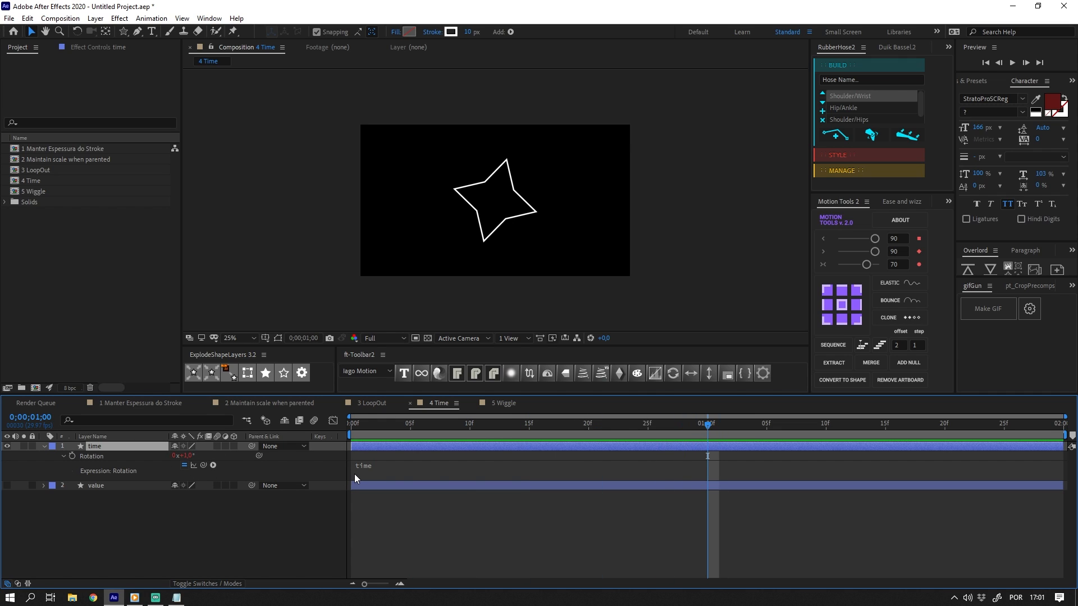
# Change the time layer's Rotation expression to time*50 and preview the faster rotation.
pyautogui.click(373, 466)
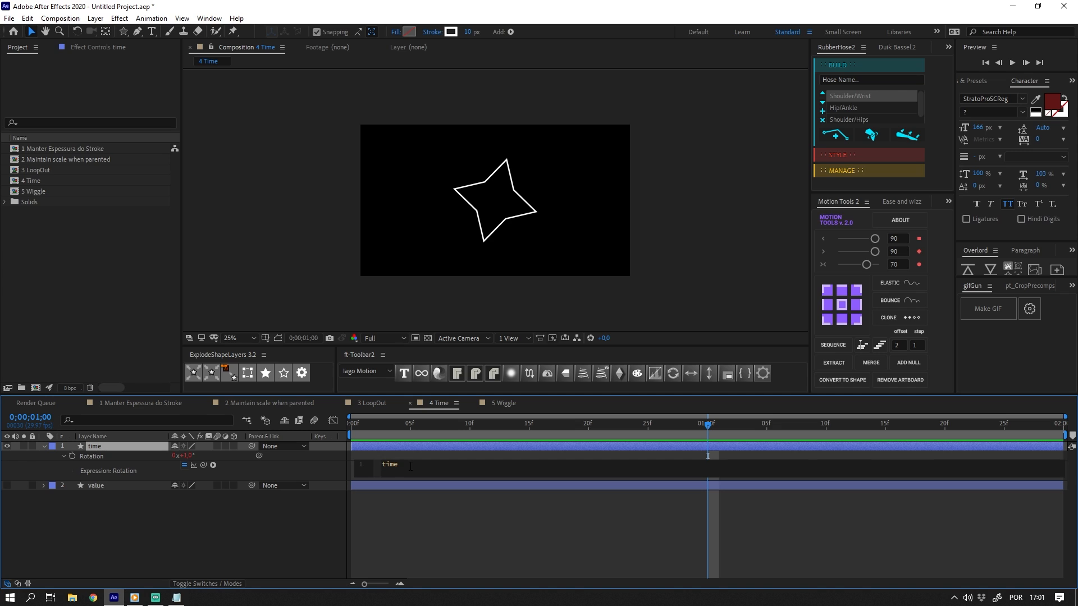
pyautogui.write('*50')
pyautogui.click(369, 515)
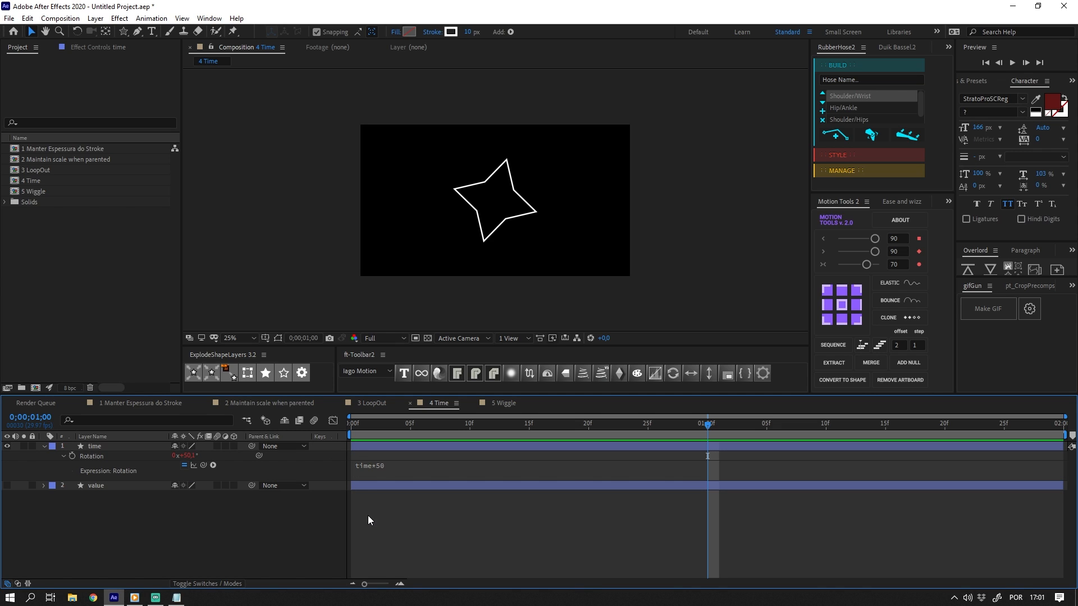
pyautogui.press('space')
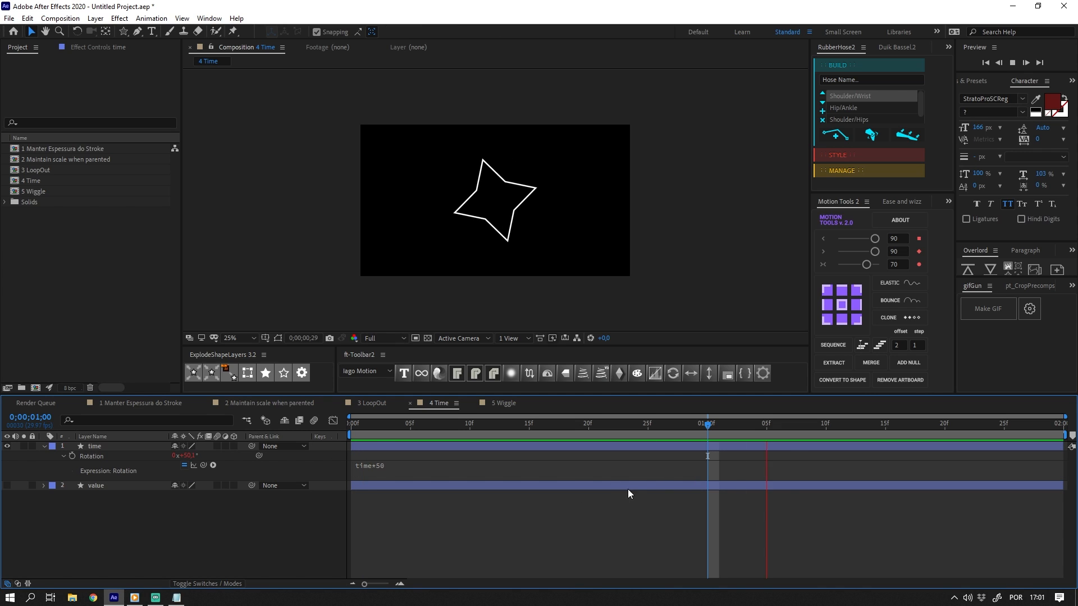
pyautogui.press('space')
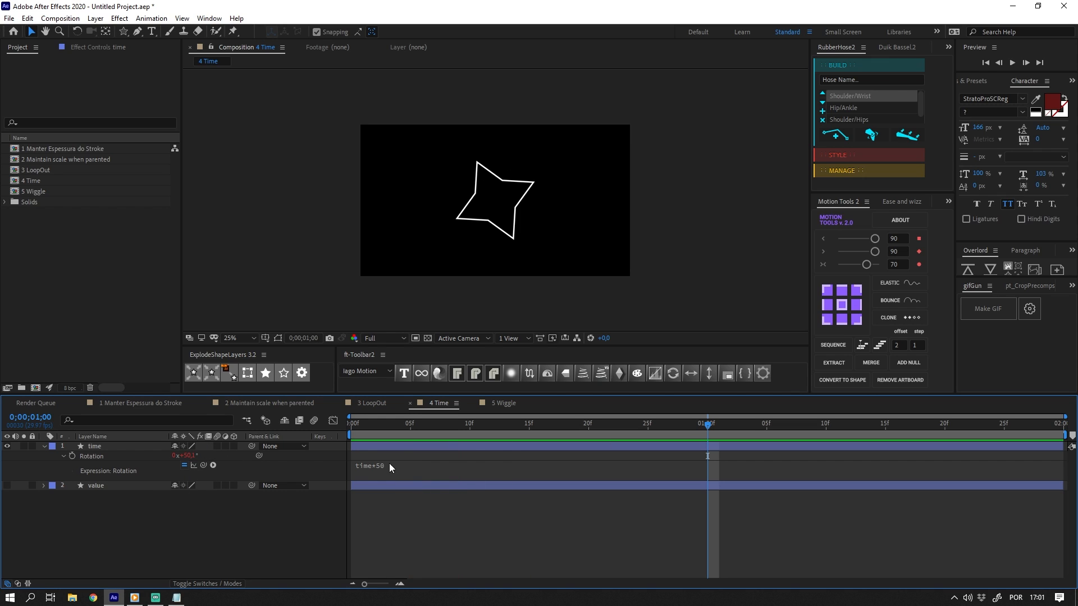
# Try to adjust the time layer's Rotation value manually while its expression is active.
pyautogui.click(124, 456)
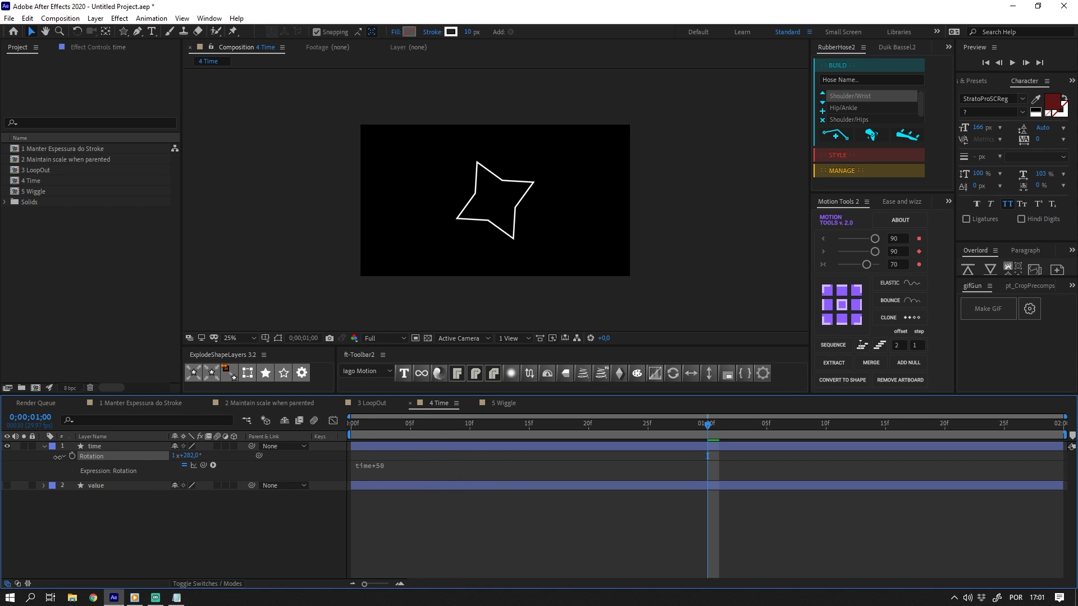
pyautogui.click(187, 458)
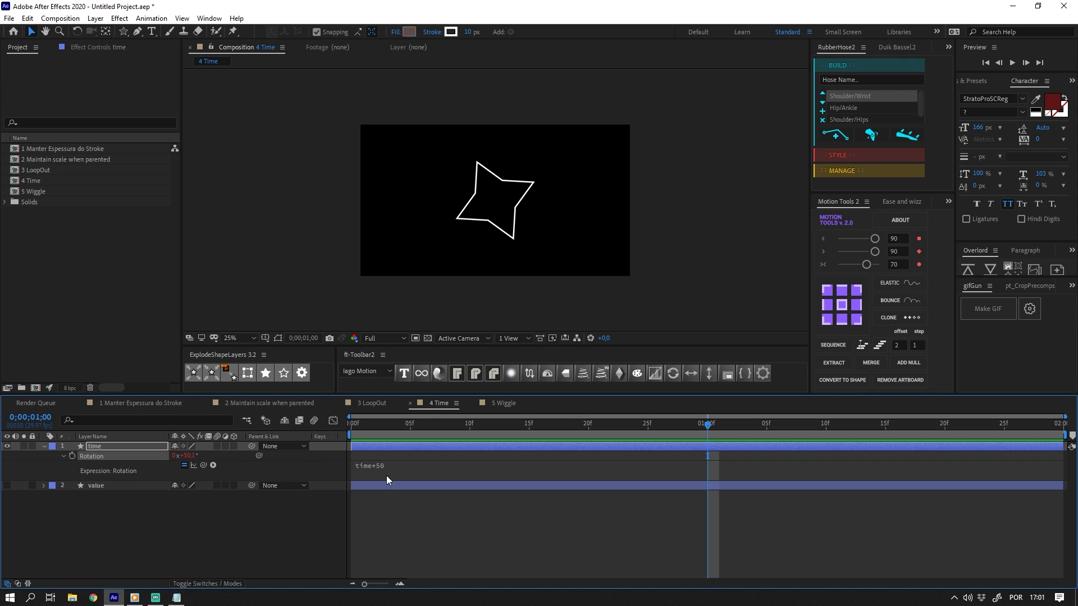
pyautogui.moveTo(191, 457); pyautogui.dragTo(357, 466)
pyautogui.moveTo(190, 457); pyautogui.dragTo(314, 473)
# Hide the time layer, show the value layer instead and reveal its Rotation property.
pyautogui.click(8, 445)
pyautogui.click(7, 486)
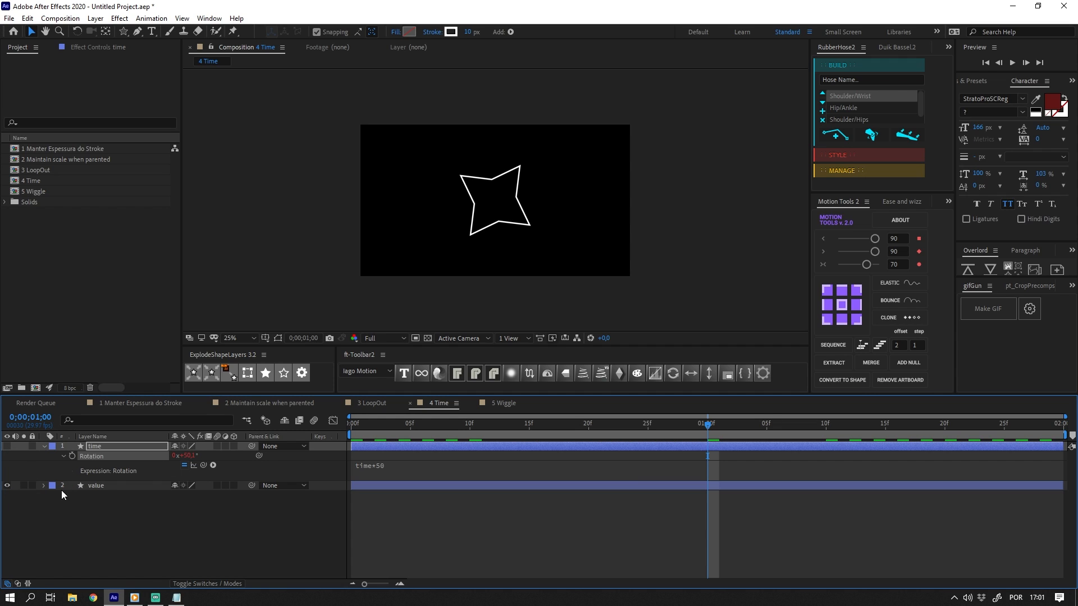
pyautogui.click(100, 486)
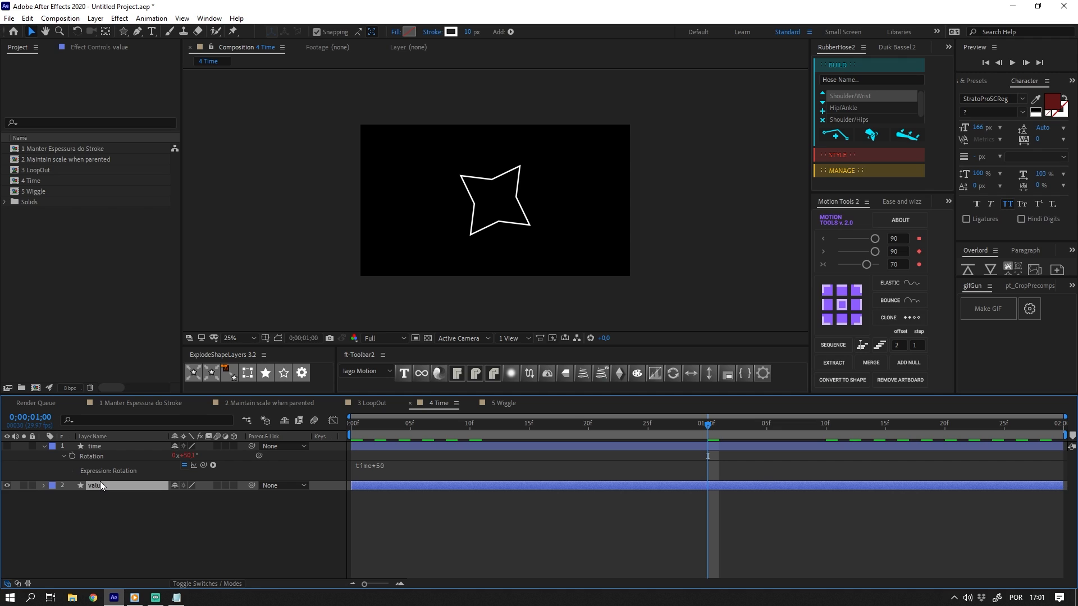
pyautogui.press('r')
# Set the value layer's Rotation expression to time*50+value and preview it together with the rotation keyframes.
pyautogui.keyDown('alt'); pyautogui.click(72, 495); pyautogui.keyUp('alt')
pyautogui.click(416, 505)
pyautogui.write('time*50+value')
pyautogui.moveTo(434, 503); pyautogui.dragTo(382, 503)
pyautogui.click(437, 524)
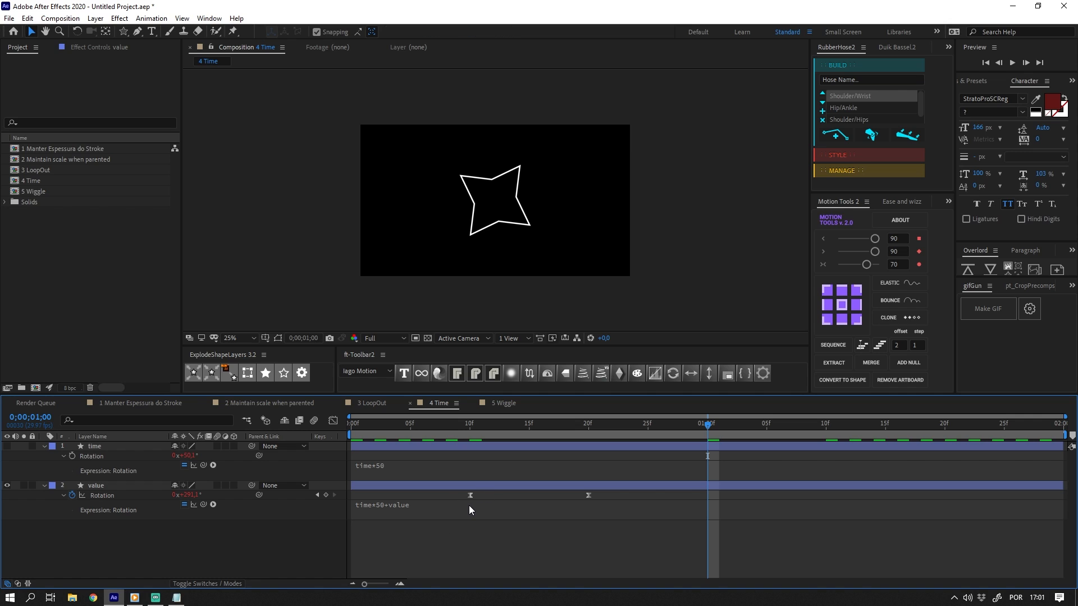
pyautogui.press('space')
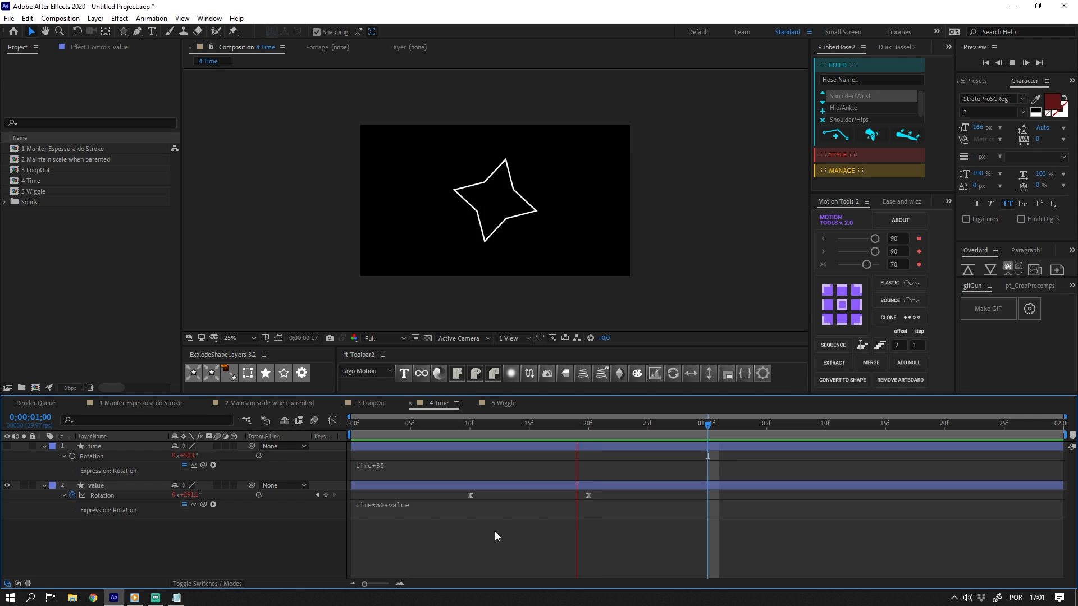
# Show the 5 Wiggle composition, reveal the time layer's Position expression and preview its wiggle motion at different magnifications.
pyautogui.click(508, 404)
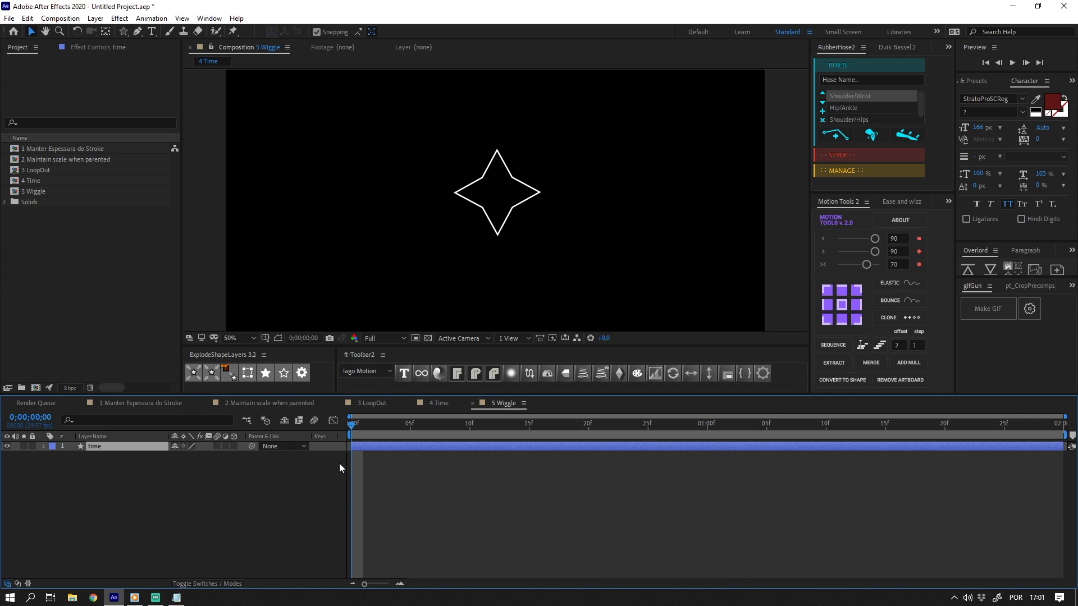
pyautogui.click(173, 450)
pyautogui.press('p')
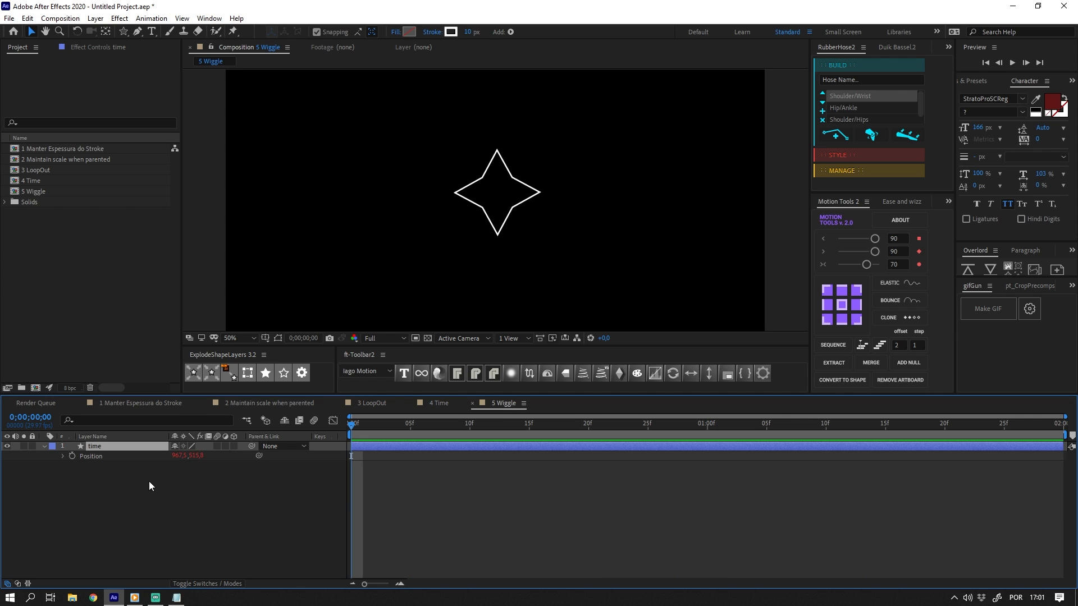
pyautogui.click(62, 457)
pyautogui.press('space')
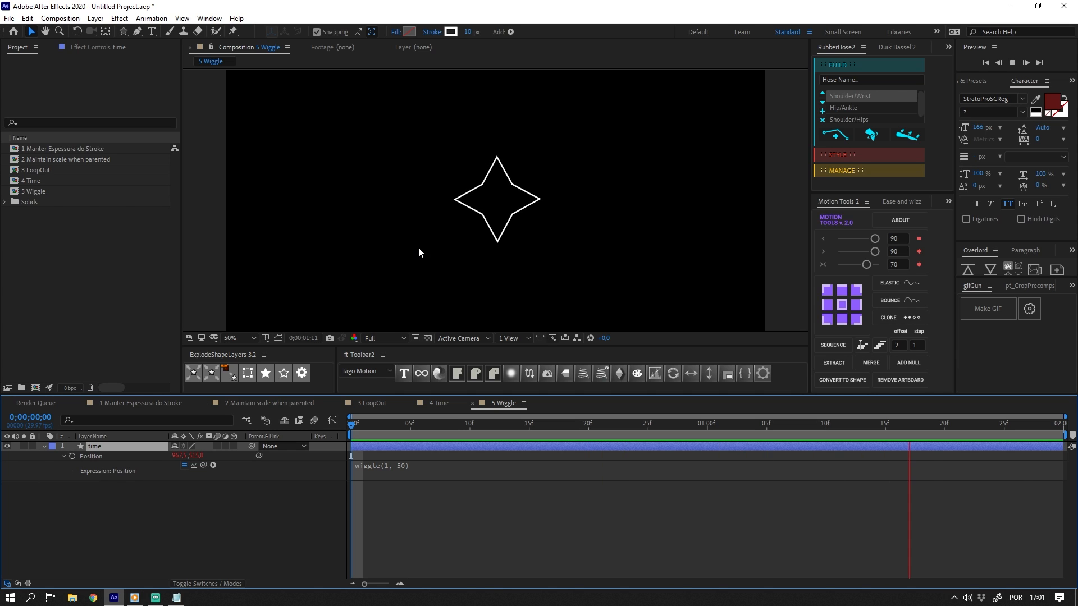
pyautogui.press('/')
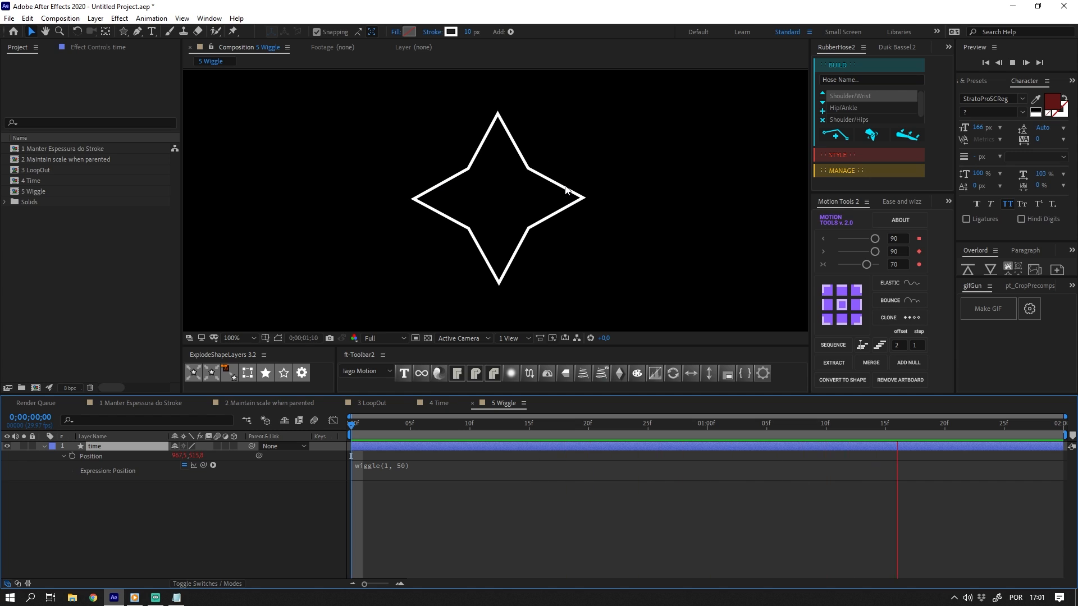
pyautogui.scroll(-4, 565, 186)
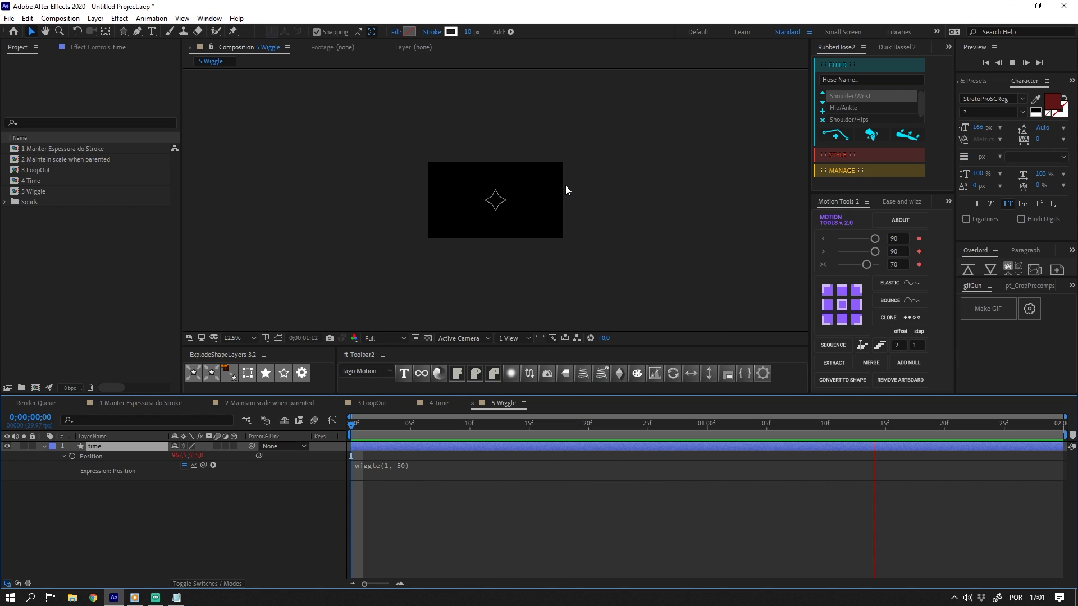
pyautogui.scroll(1, 565, 185)
pyautogui.scroll(2, 539, 219)
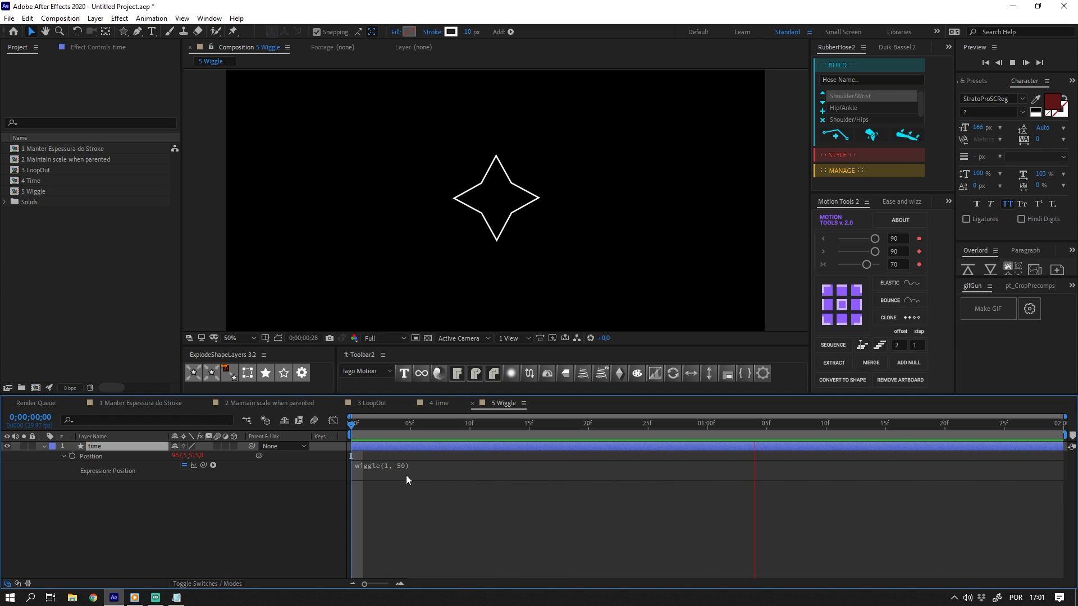
# Examine the frequency and amplitude arguments in the Position expression wiggle(1, 50) while the preview plays.
pyautogui.click(387, 466)
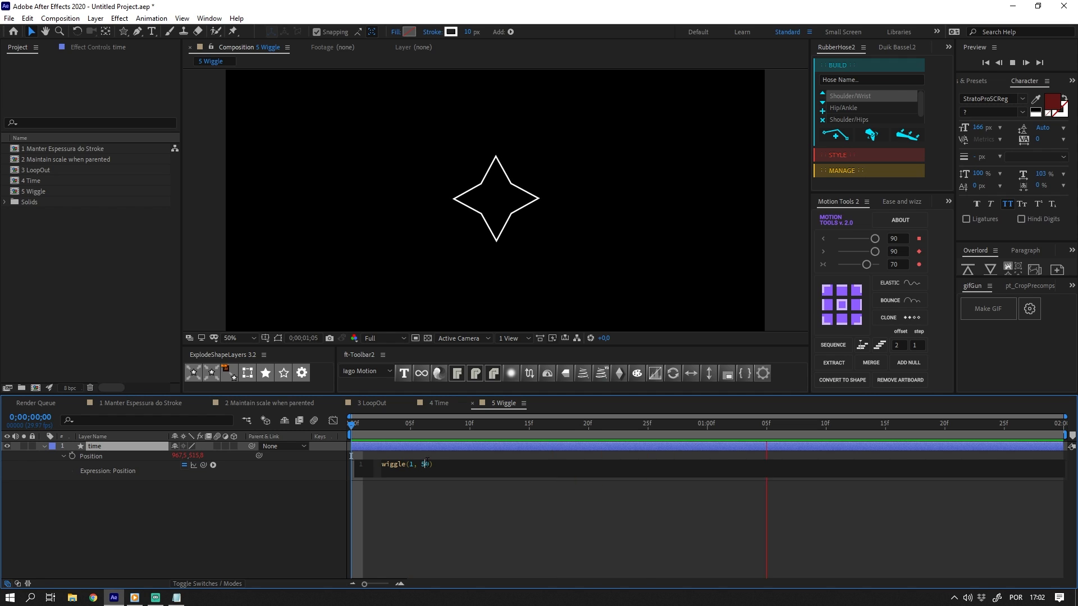
pyautogui.moveTo(413, 465); pyautogui.dragTo(409, 465)
pyautogui.doubleClick(425, 464)
pyautogui.click(434, 465)
pyautogui.press('.')
pyautogui.press('.')
pyautogui.press('.')
pyautogui.press(',')
pyautogui.press(',')
pyautogui.press(',')
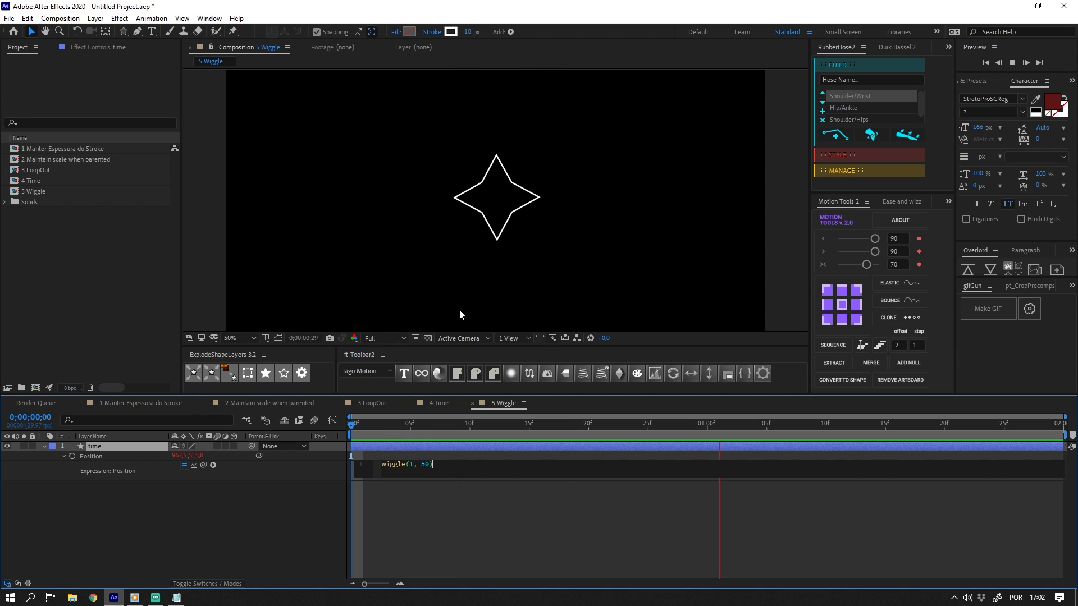
# Raise the Position wiggle frequency to 10, making the expression wiggle(10, 50), and watch the preview.
pyautogui.click(413, 465)
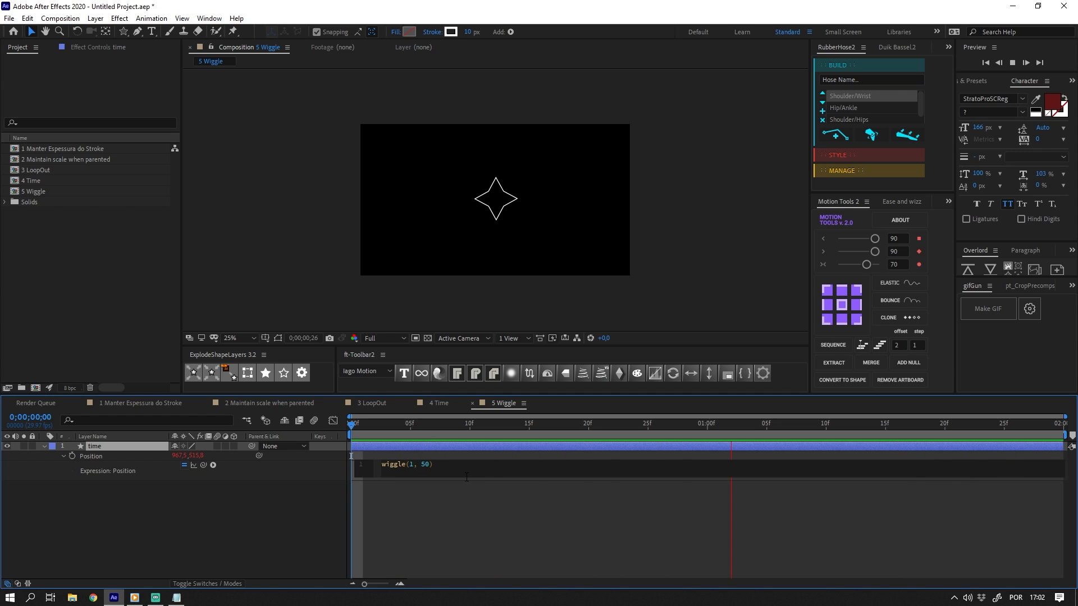
pyautogui.write('0')
pyautogui.click(441, 505)
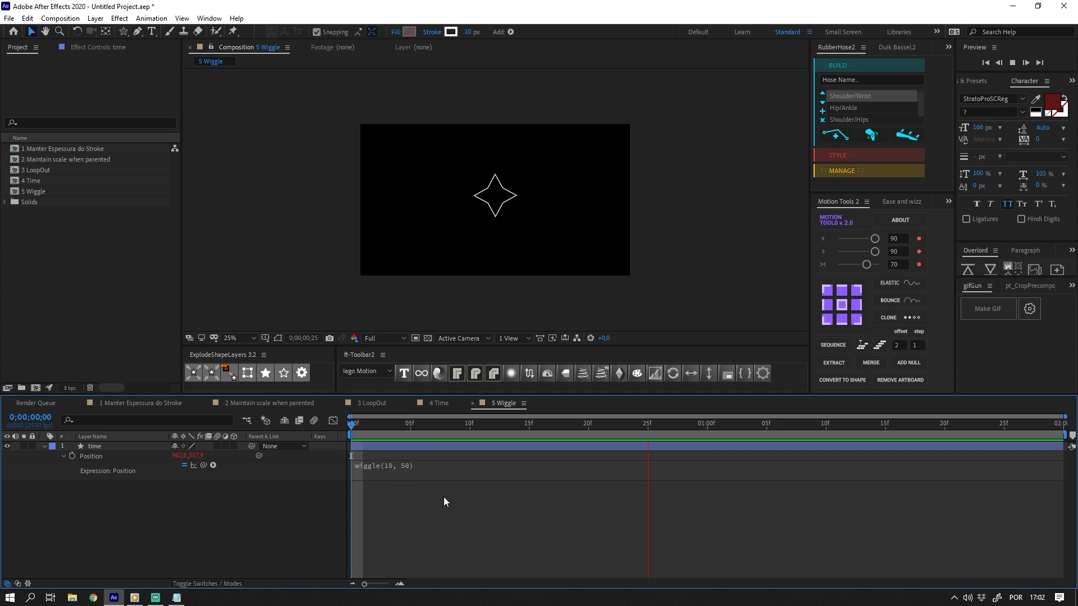
pyautogui.press('.')
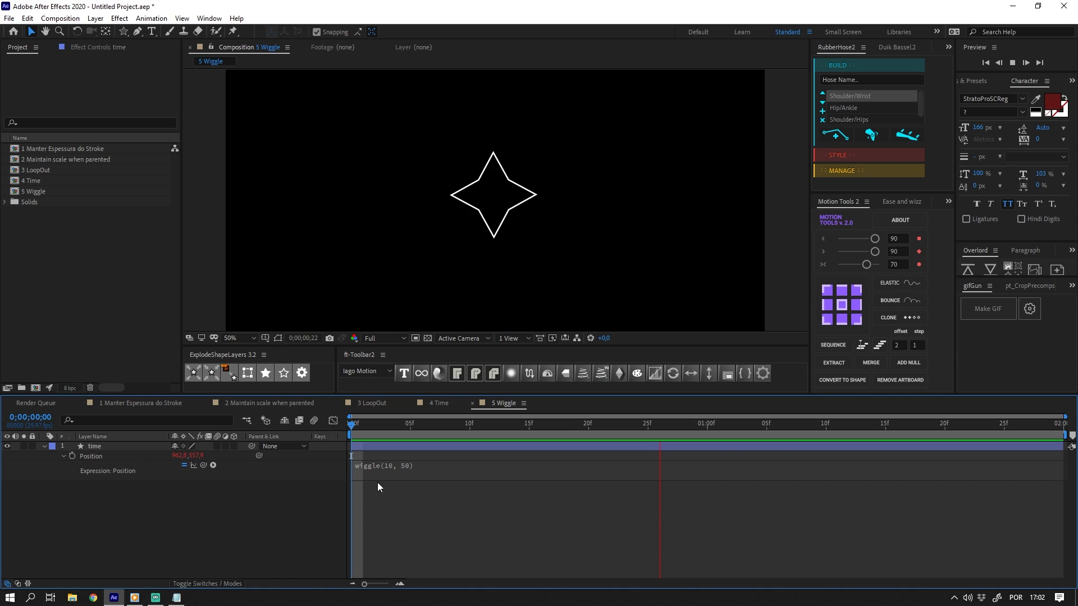
# Raise the Position wiggle amplitude to 500, preview it and undo the wiggle changes back to wiggle(1, 50).
pyautogui.click(408, 469)
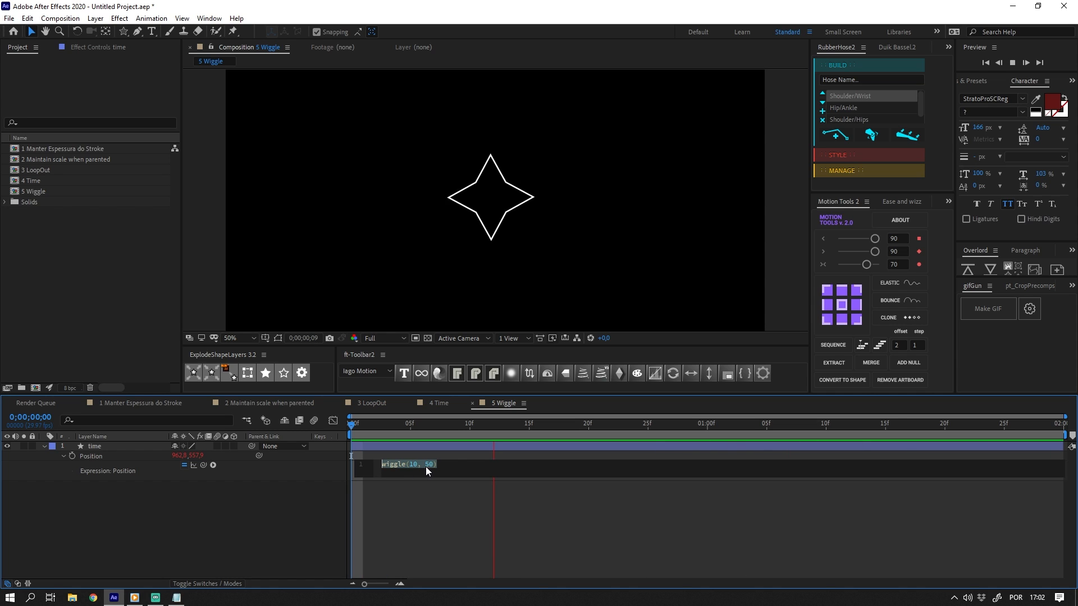
pyautogui.write('0')
pyautogui.click(520, 546)
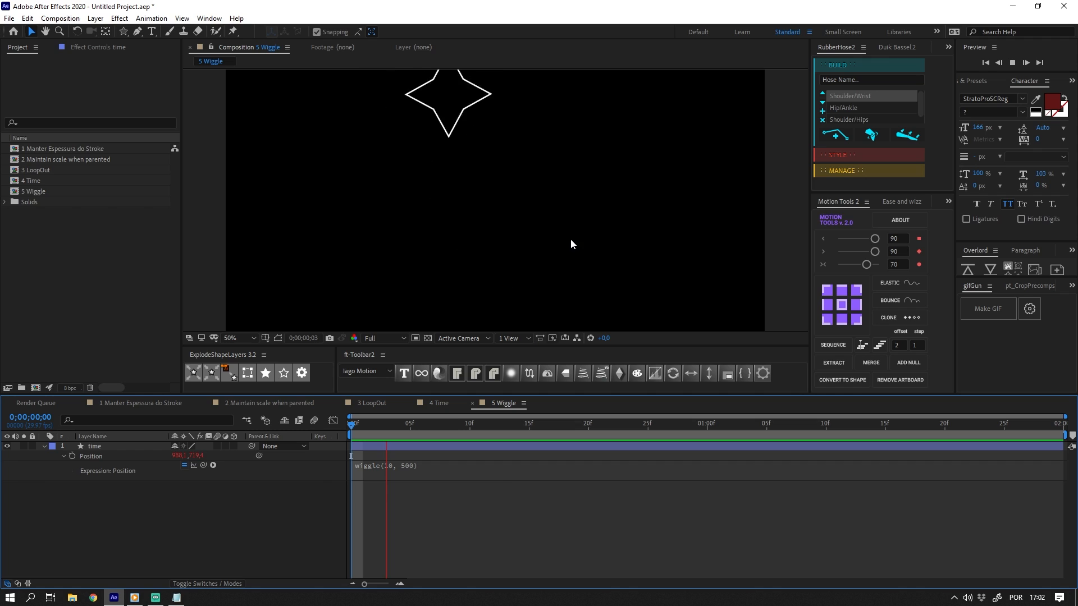
pyautogui.press(',')
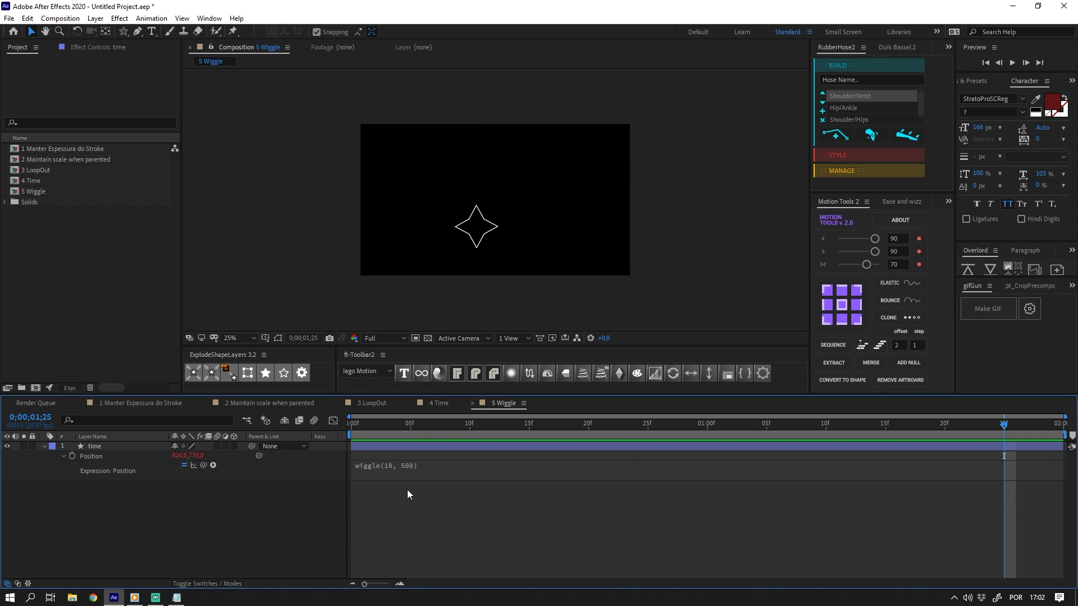
pyautogui.hotkey('ctrl', 'z')
# Copy the Position expression wiggle(1, 50) to the time layer's Rotation property and preview the combined motion.
pyautogui.click(385, 469)
pyautogui.hotkey('ctrl', 'c')
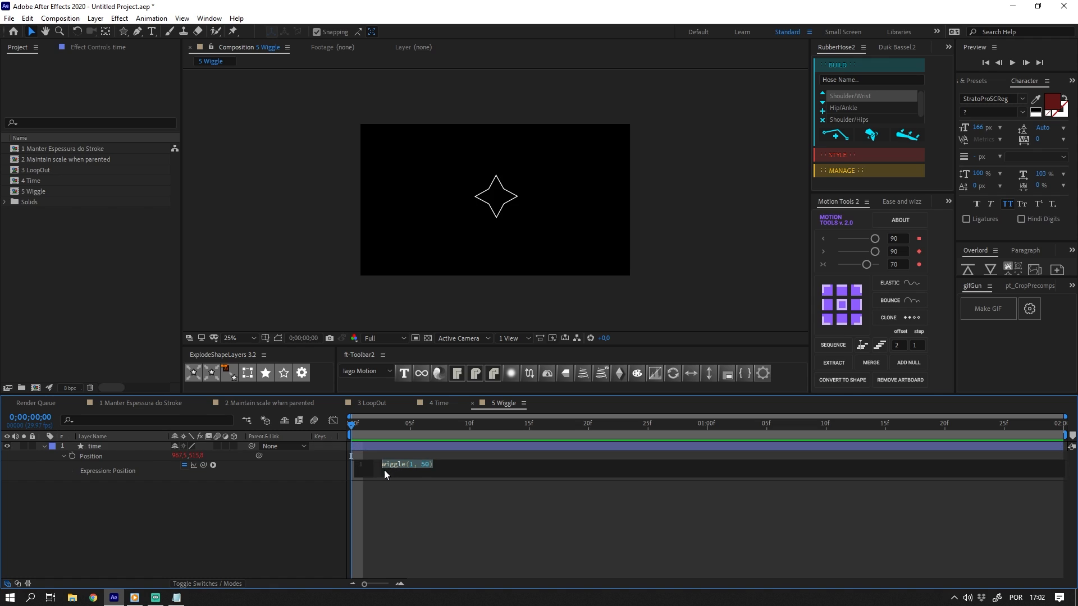
pyautogui.click(107, 447)
pyautogui.hotkey('shift', 'r')
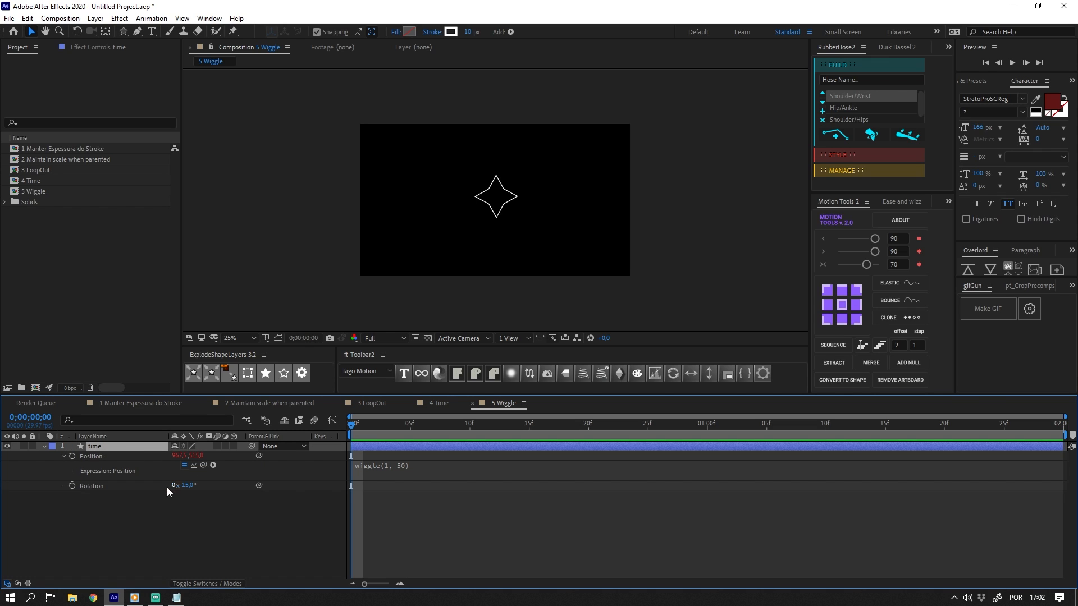
pyautogui.keyDown('alt'); pyautogui.click(72, 486); pyautogui.keyUp('alt')
pyautogui.hotkey('ctrl', 'v')
pyautogui.click(199, 530)
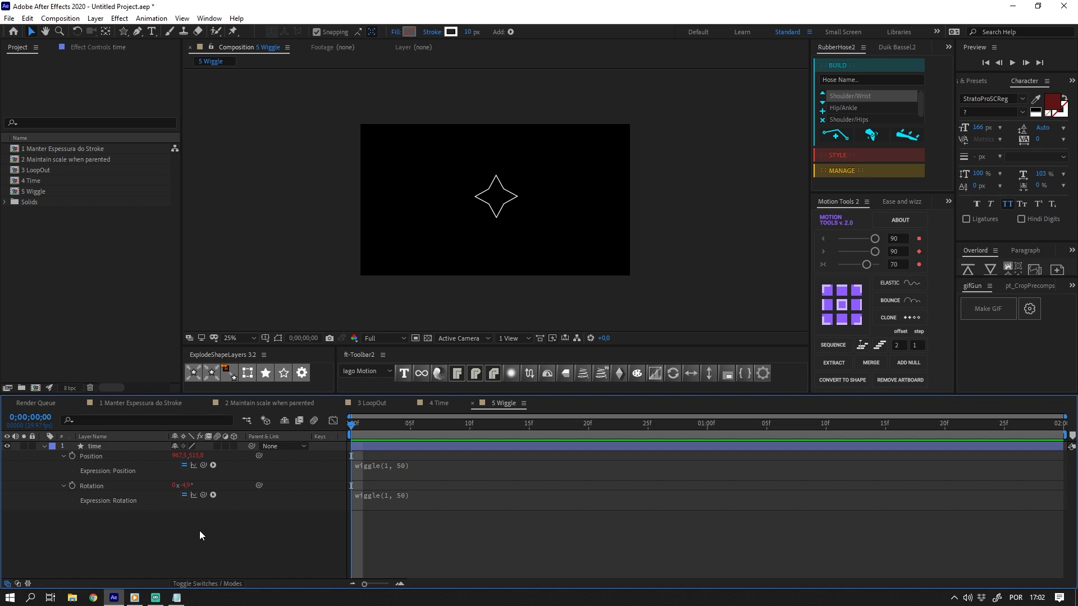
pyautogui.press('space')
pyautogui.press('space')
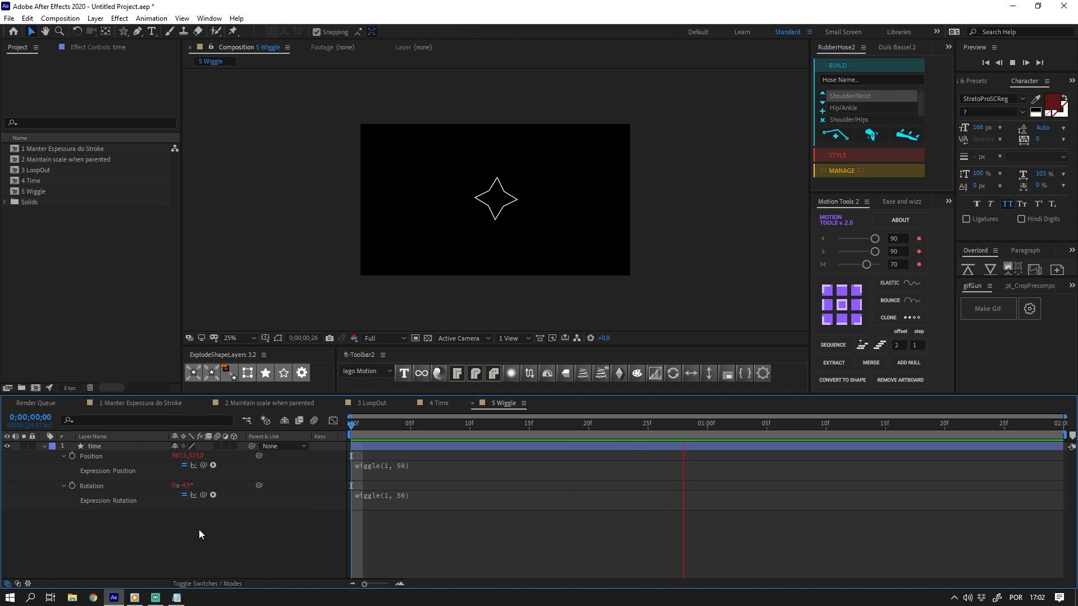